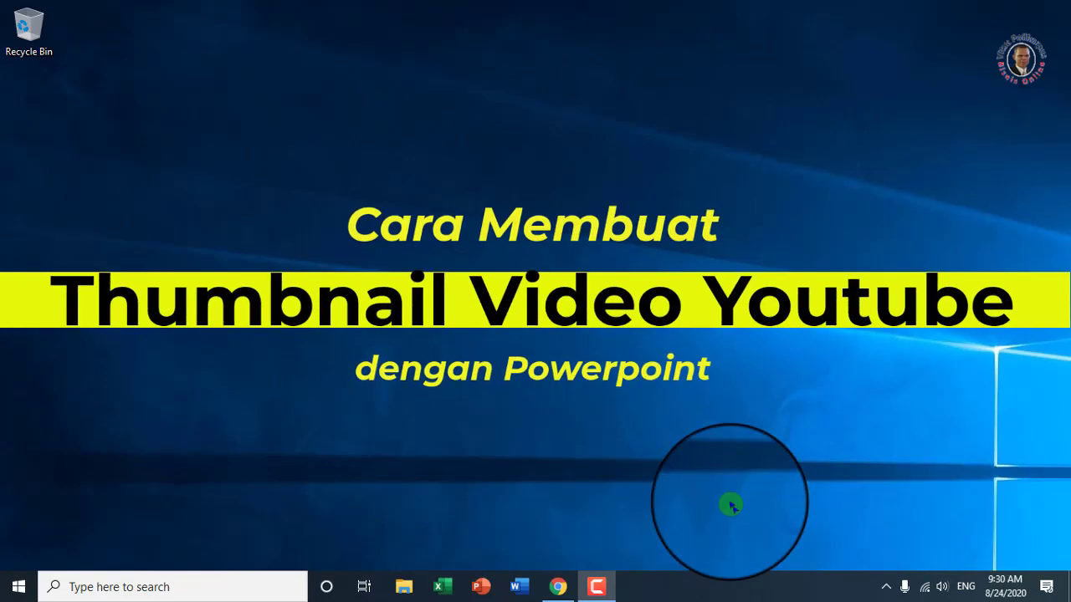
Step: Launch PowerPoint from the Windows taskbar
click(481, 589)
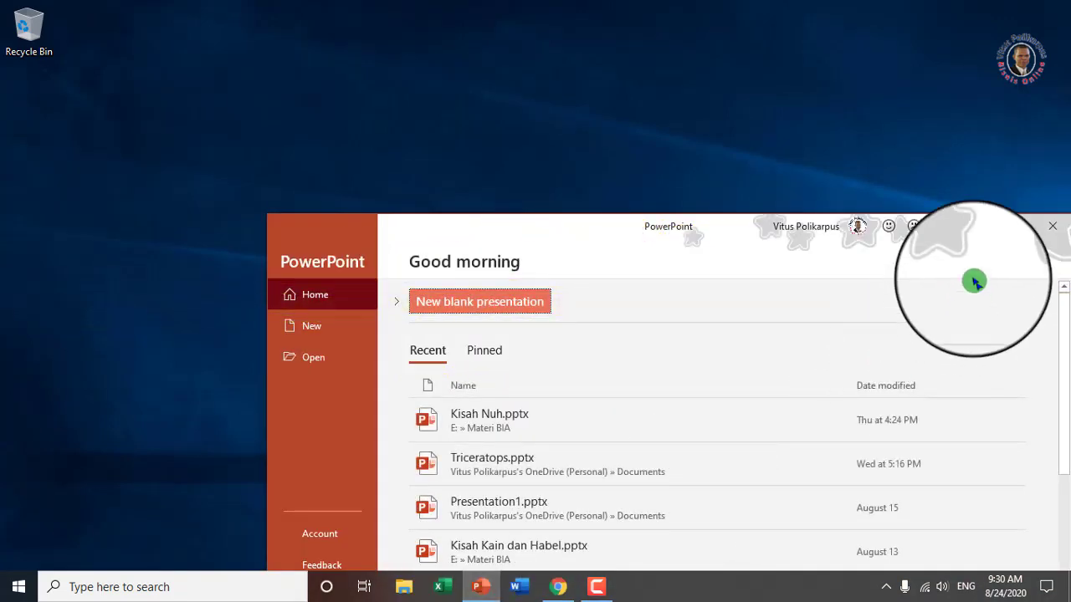
Step: Maximize the start window and create a new blank presentation, Presentation1
click(1018, 235)
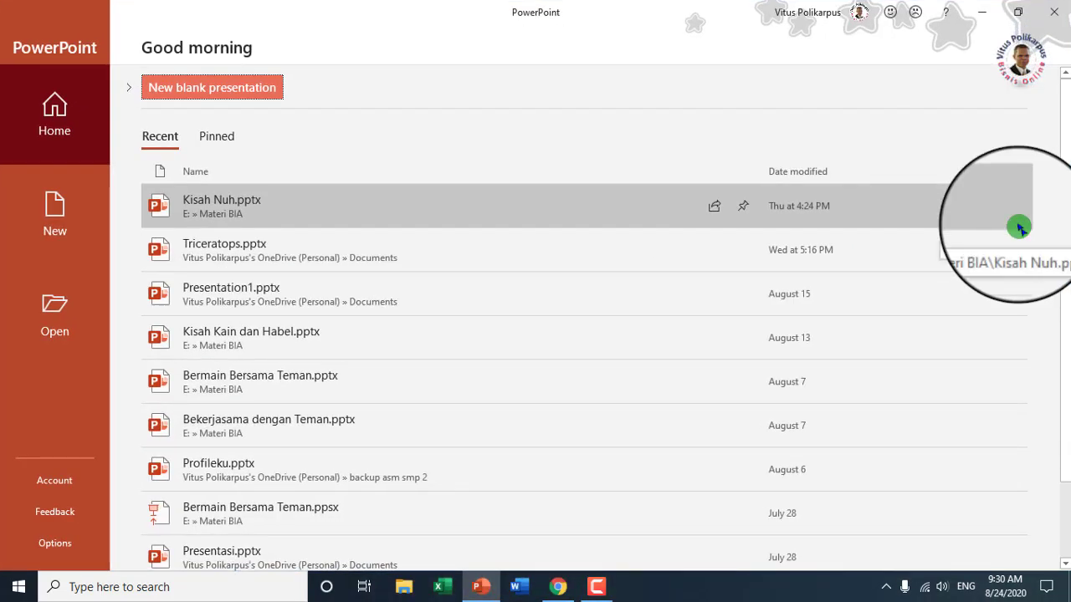
click(56, 209)
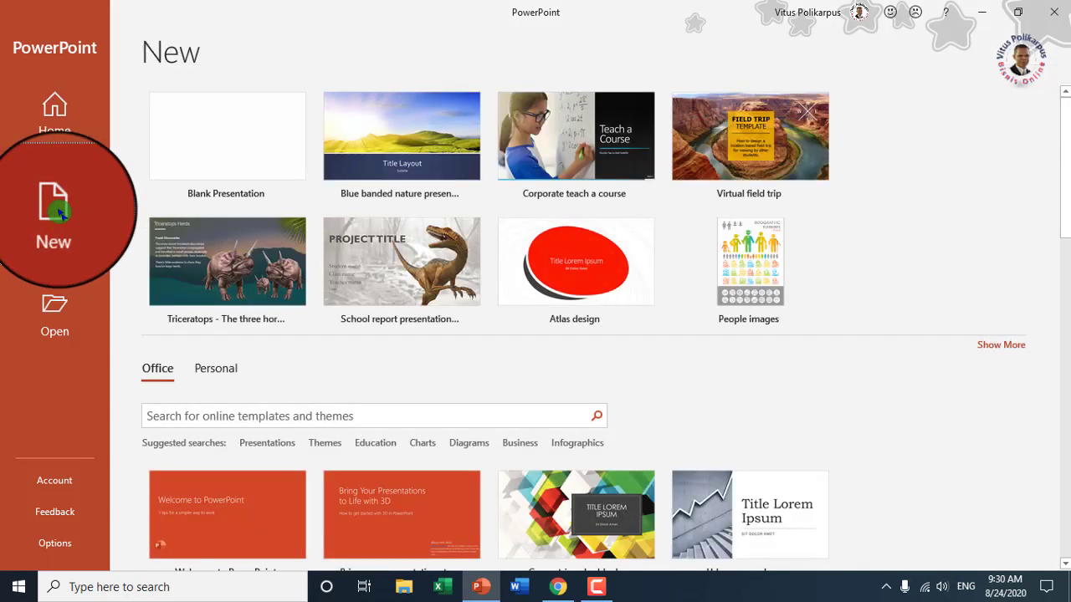
click(224, 158)
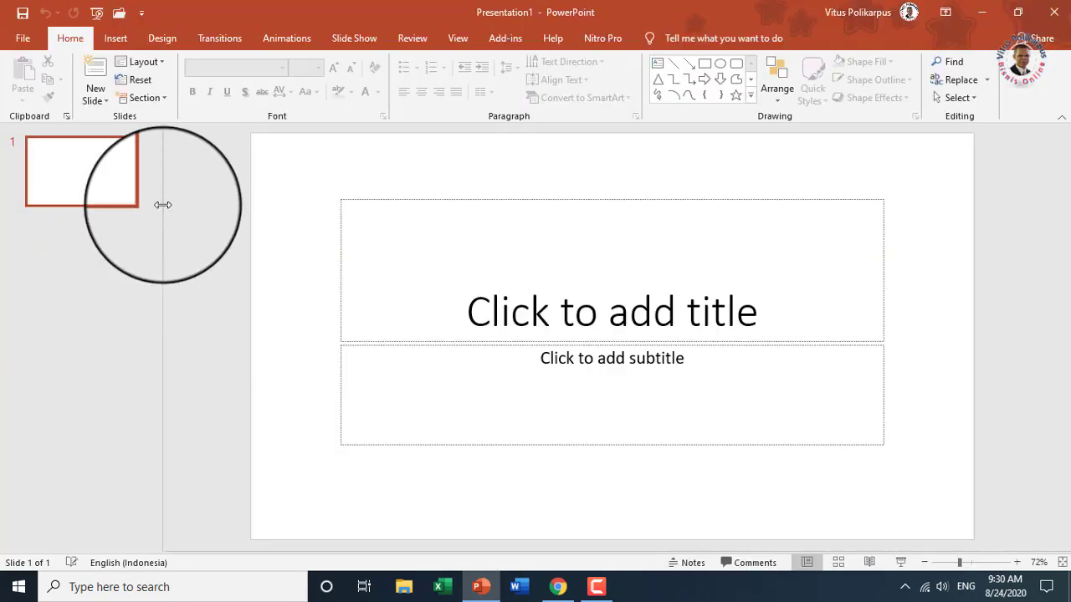
Step: Keep the slide size at Widescreen (16:9) from the Design tab
click(168, 42)
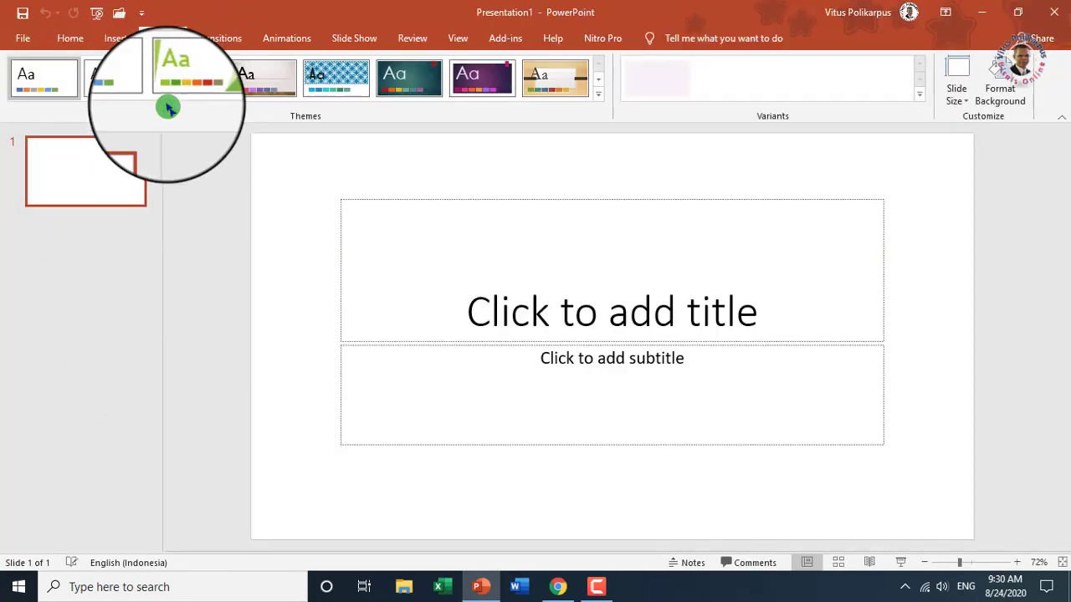
click(967, 101)
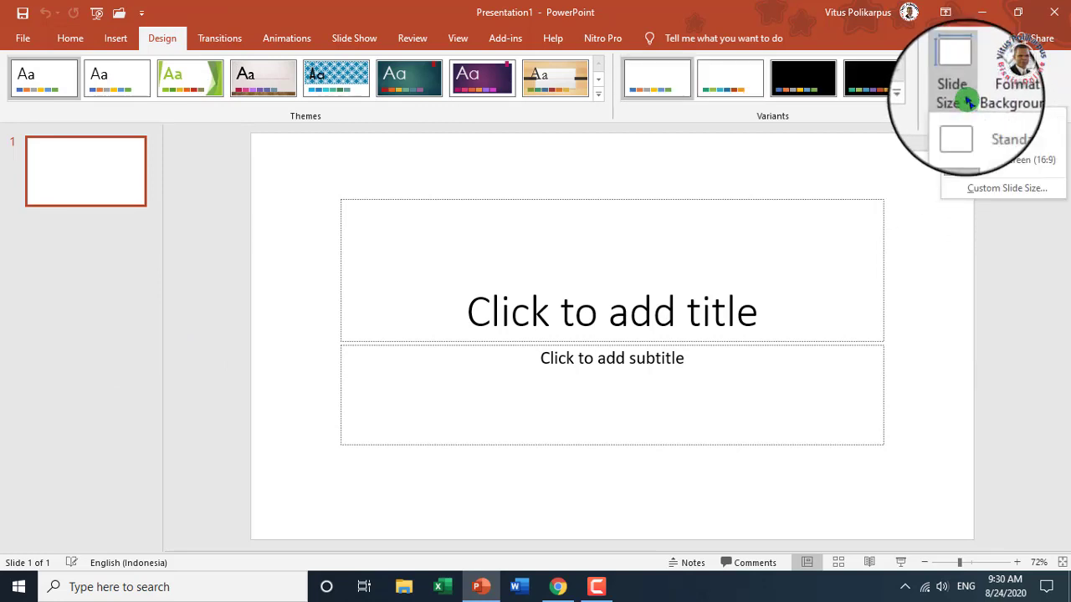
click(1017, 168)
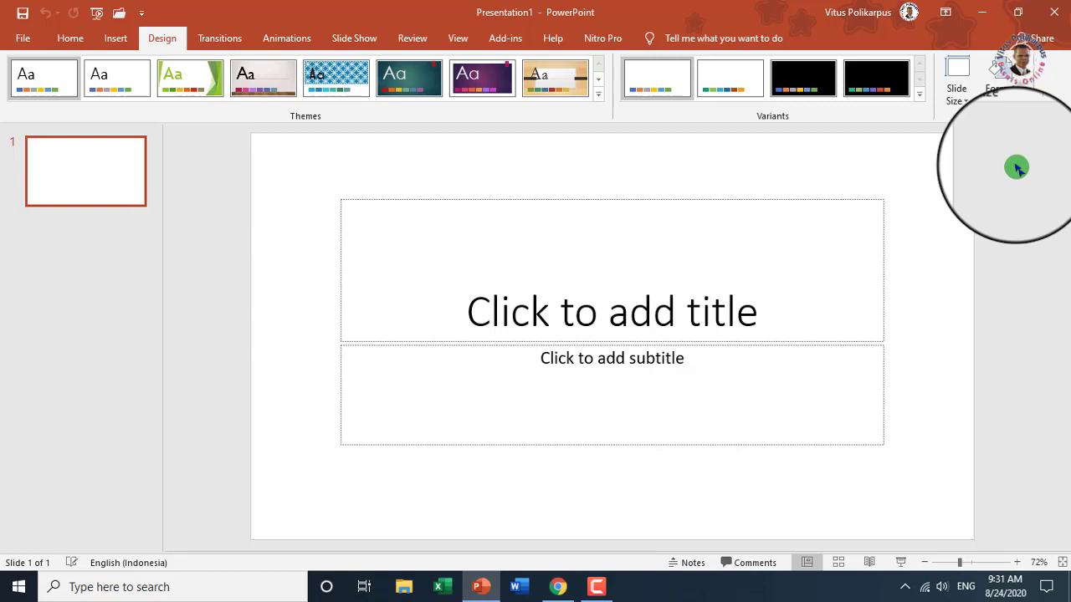
Step: Delete the title and subtitle placeholders so the slide is empty
click(621, 204)
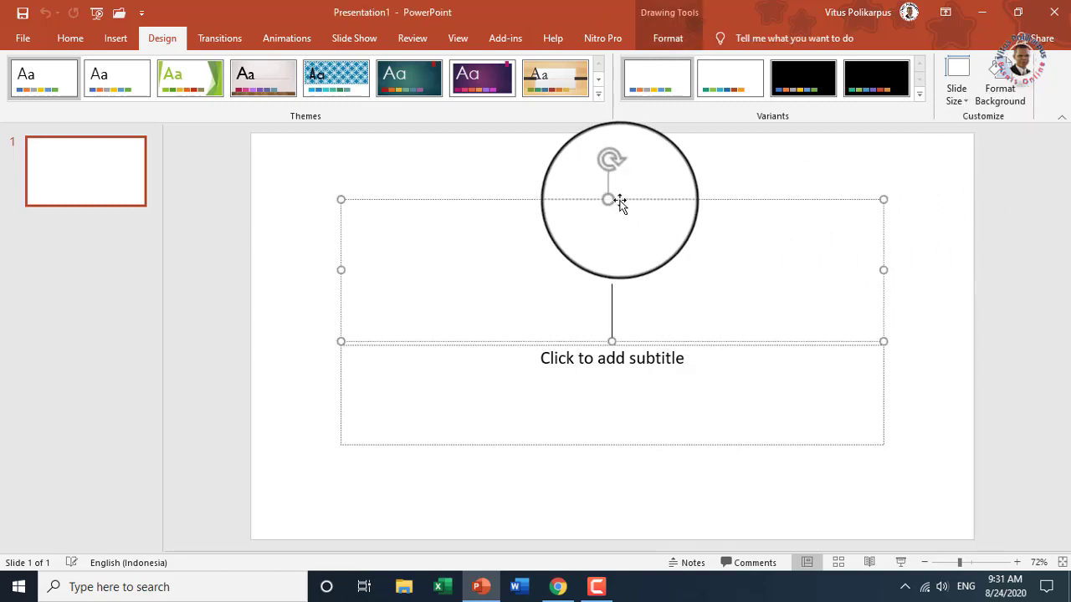
key(Delete)
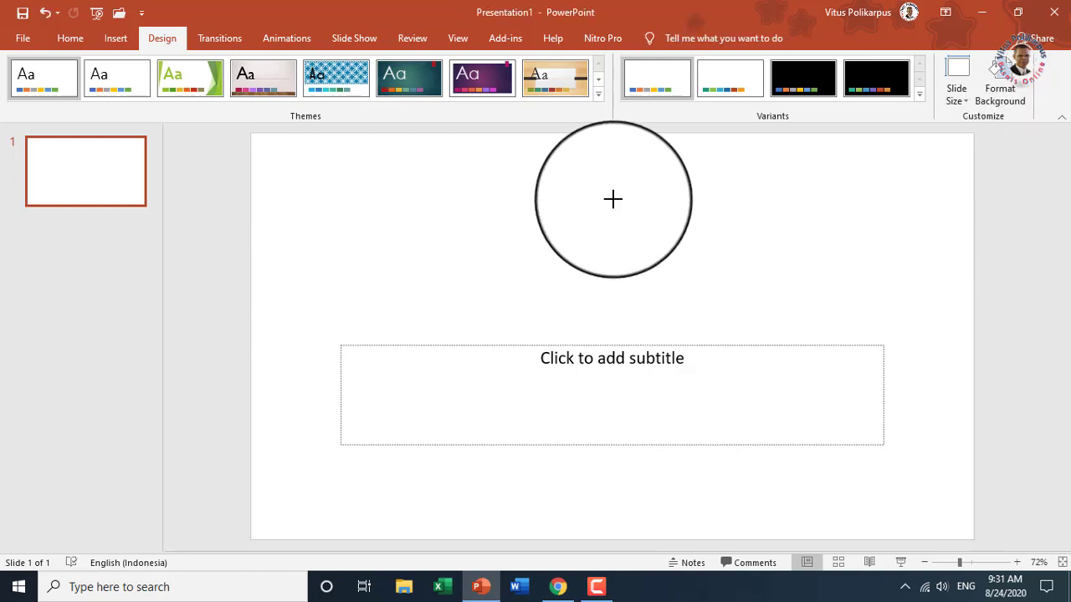
click(623, 343)
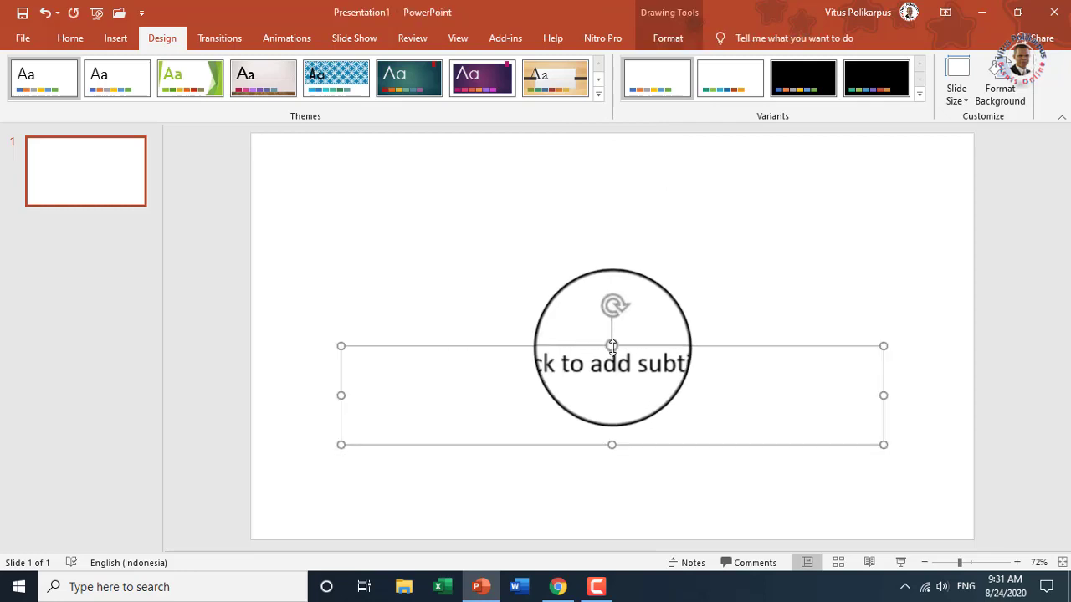
key(Delete)
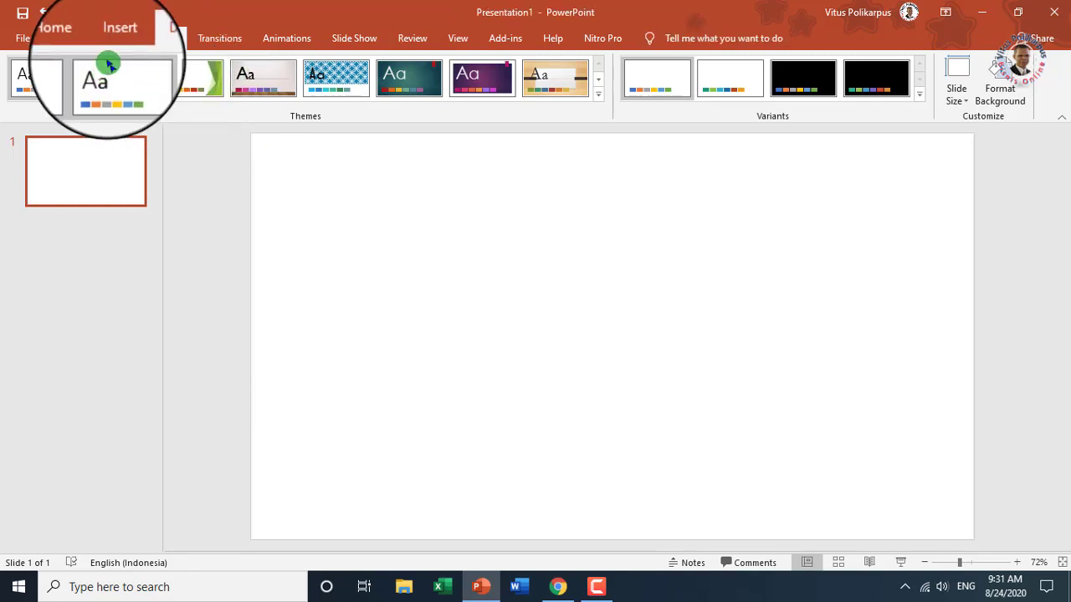
Step: Insert the photo DSC03562.JPG from E:\SONY VIDEO\24 Agustus 2020 onto the slide
click(114, 42)
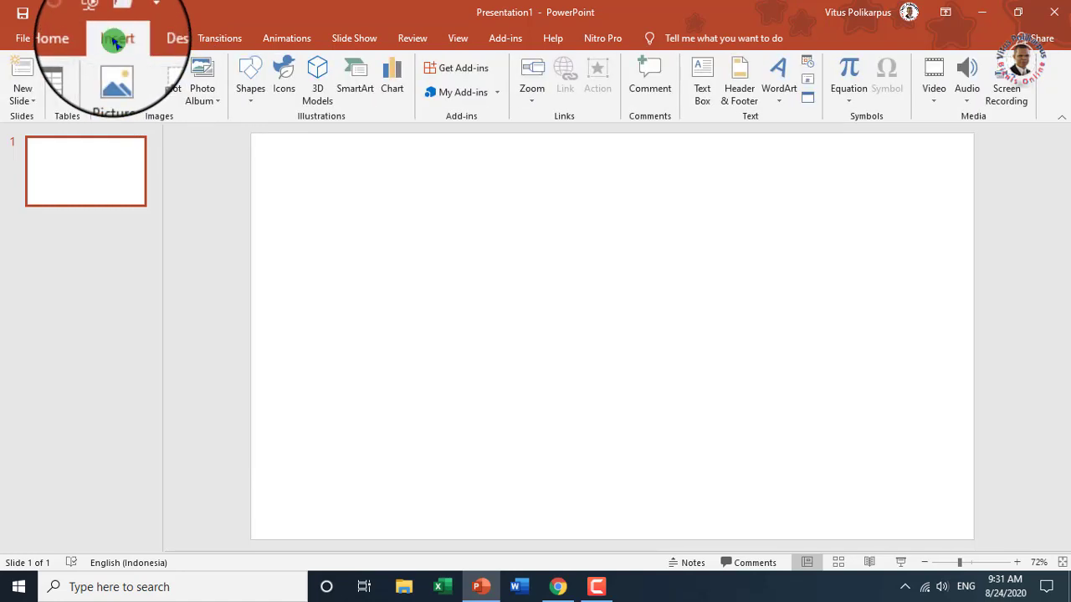
click(118, 104)
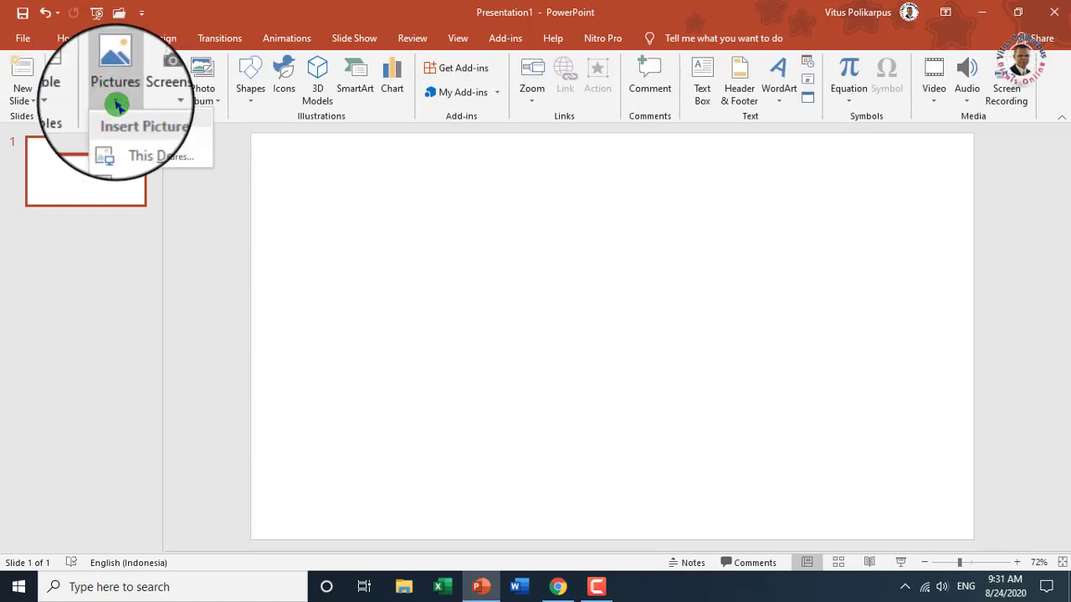
click(131, 141)
click(132, 141)
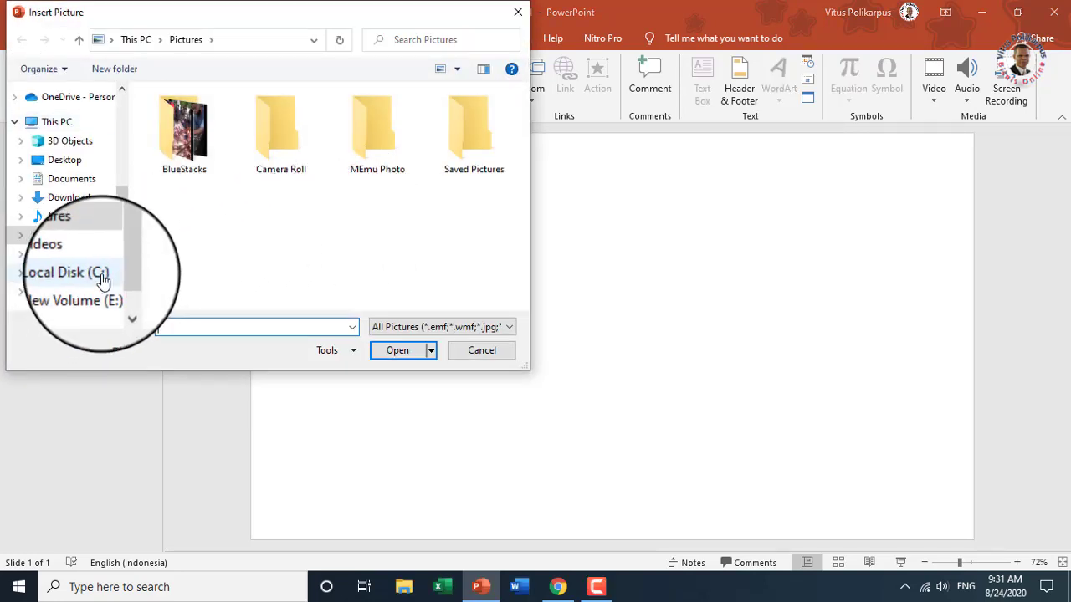
click(82, 292)
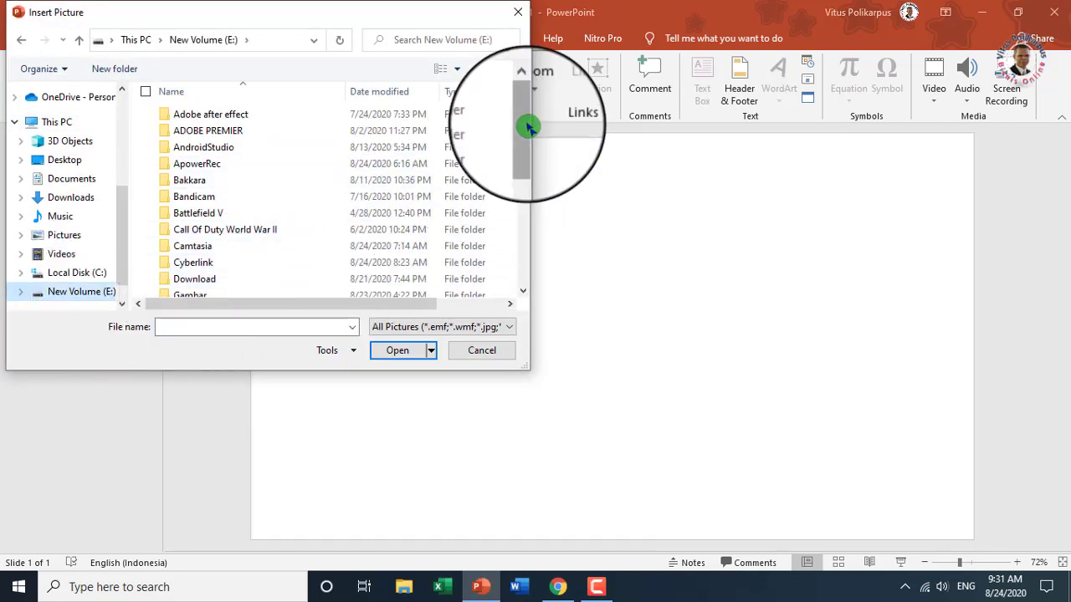
mouse_move(526, 124)
mouse_down()
mouse_move(526, 229)
mouse_move(461, 264)
mouse_up()
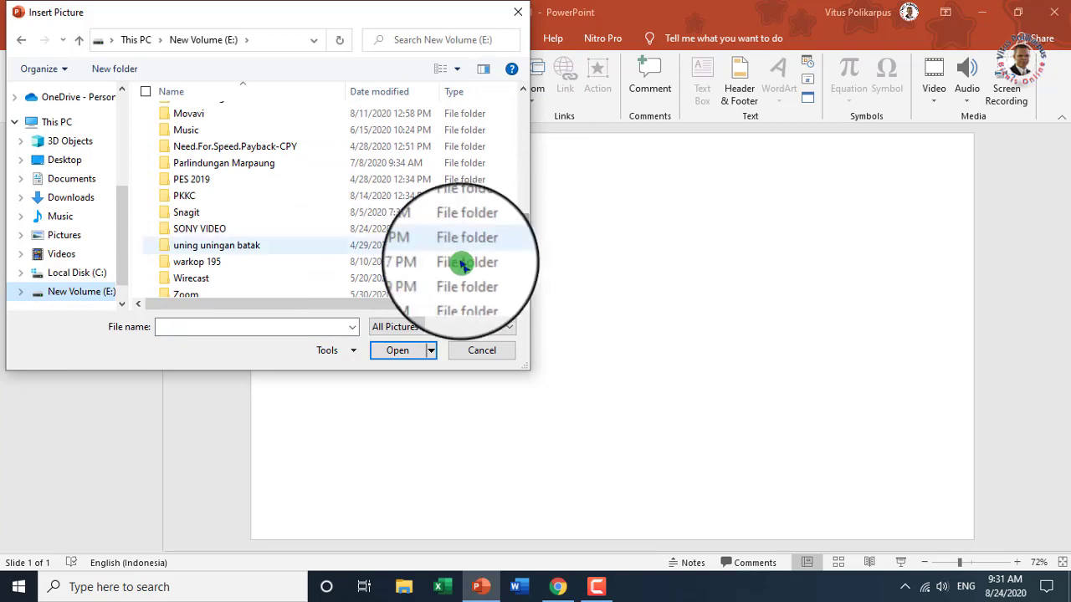
double_click(201, 221)
double_click(232, 210)
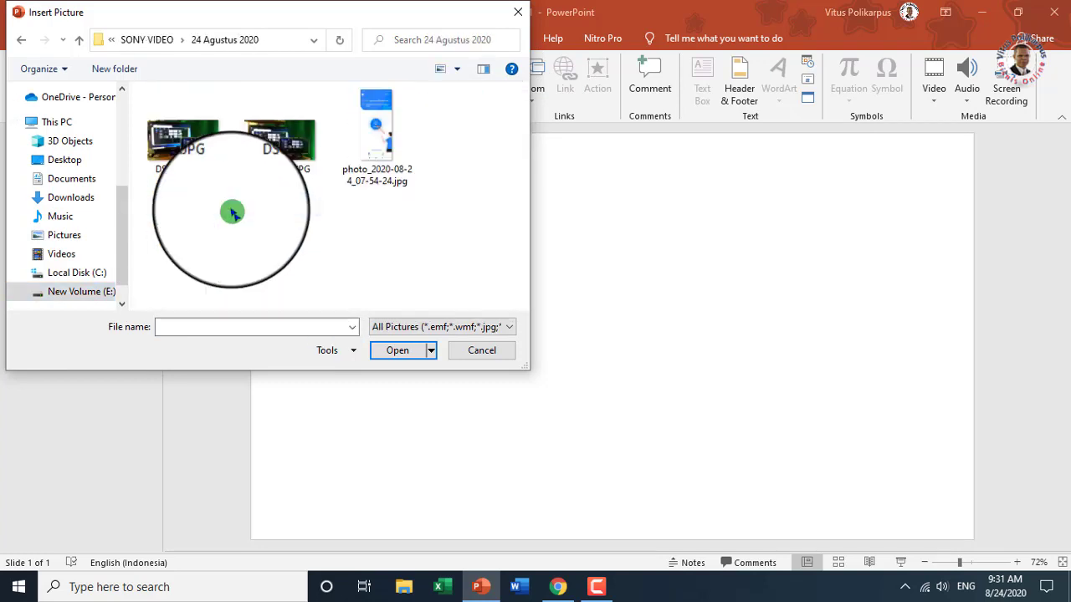
click(189, 147)
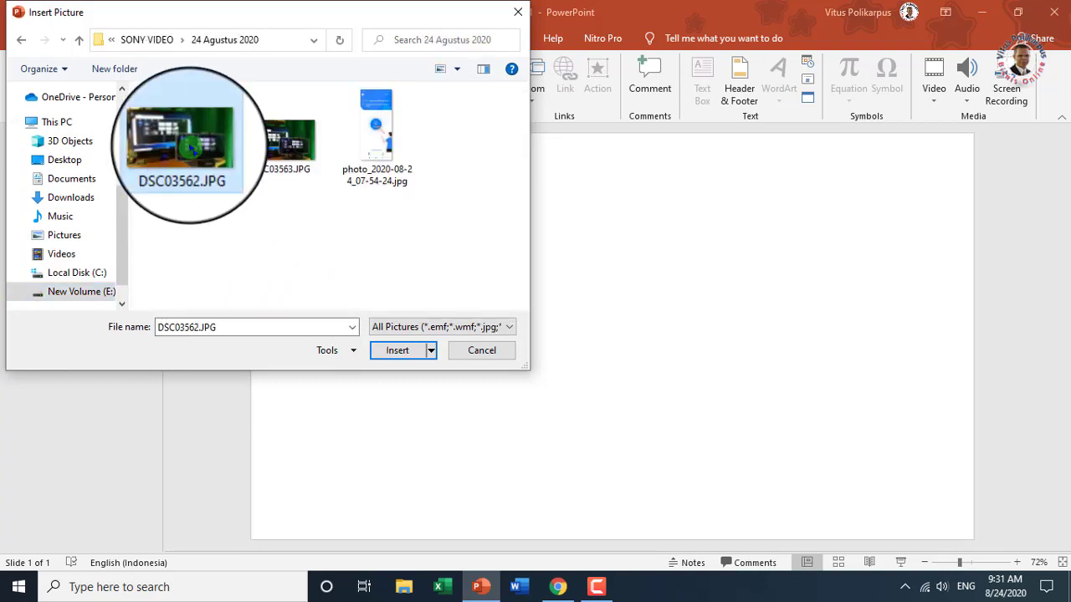
click(400, 352)
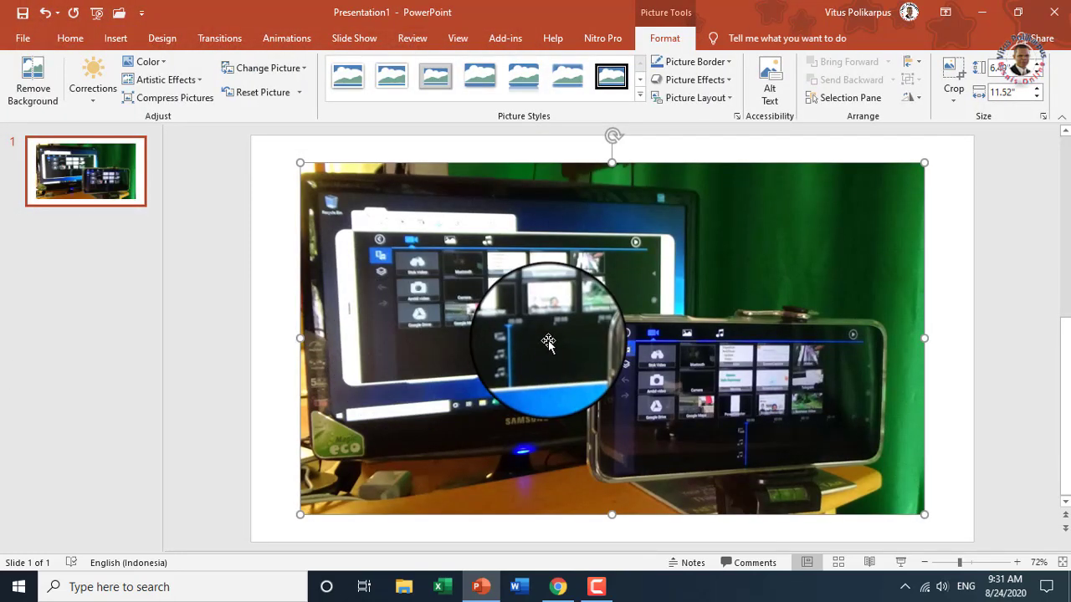
Step: Stretch the photo from the slide's top-left to bottom-right corner, then open File Explorer
drag(544, 342, 499, 310)
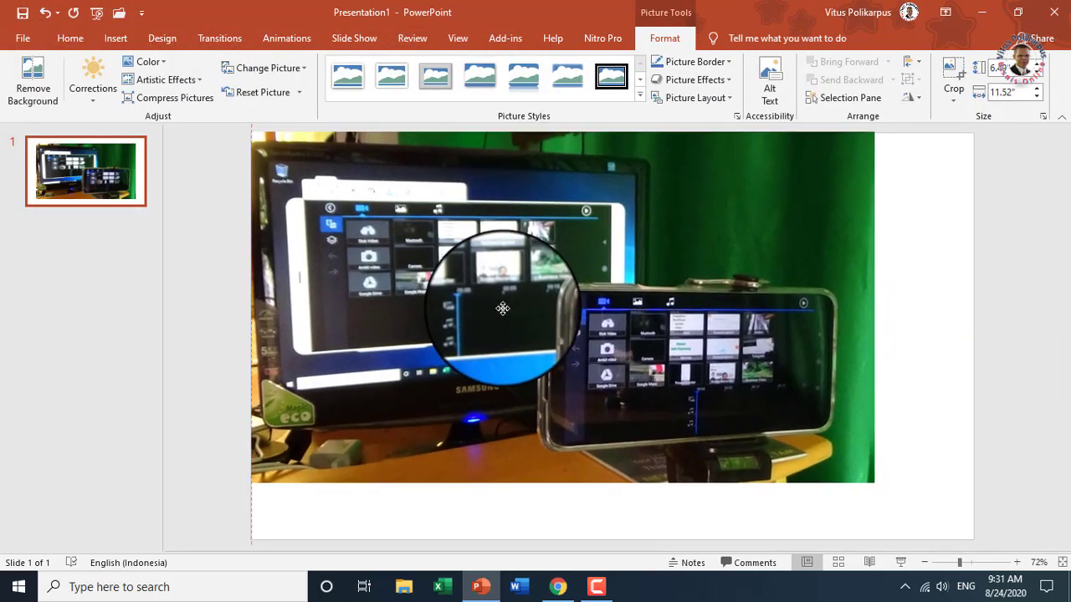
drag(876, 485, 975, 539)
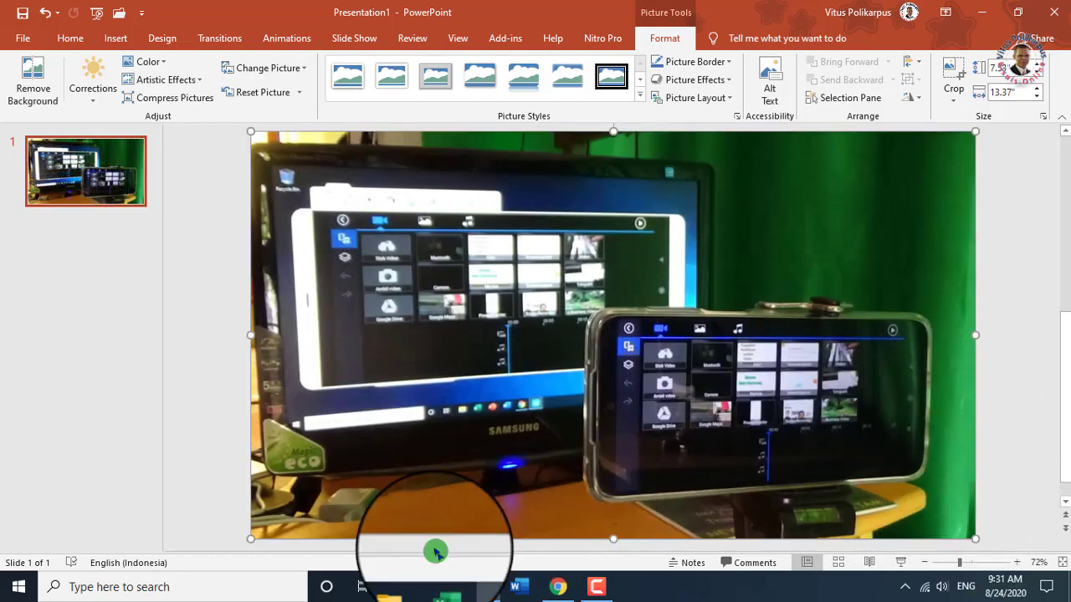
click(405, 587)
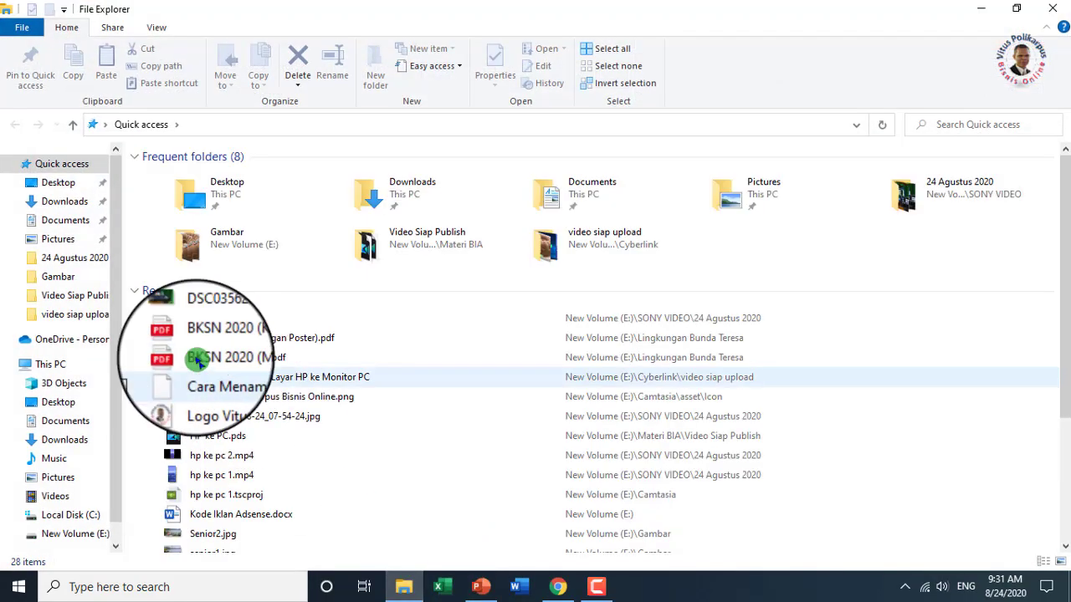
Step: Go to E:\Cyberlink\video siap upload and right-click Cara Menampilkan Layar HP ke Monitor PC.mp4
click(76, 258)
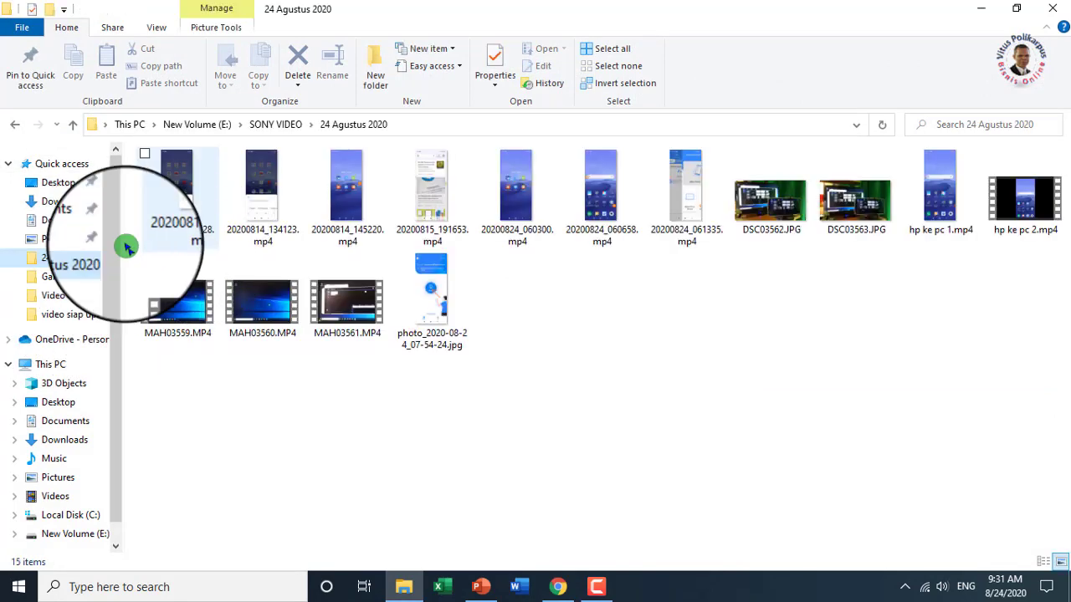
key(alt+Up)
key(alt+Up)
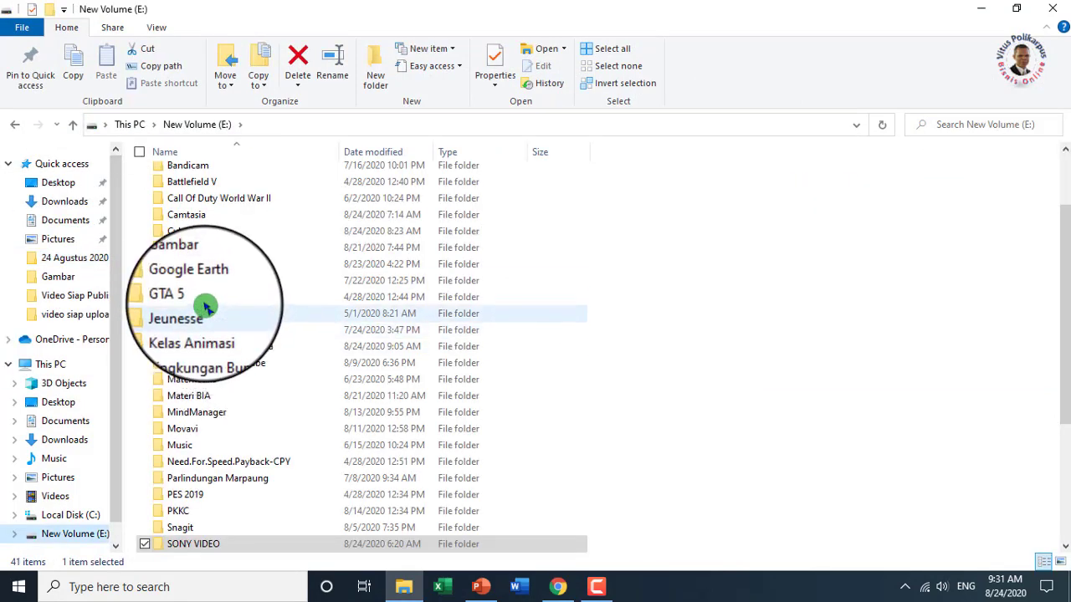
scroll(205, 276, down, 1)
double_click(204, 289)
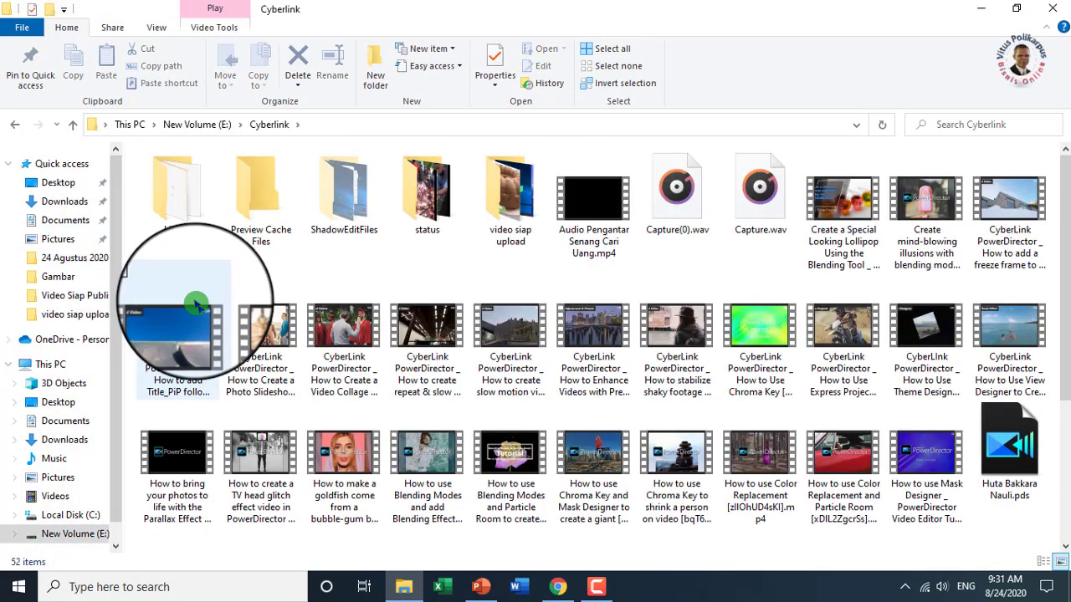
double_click(506, 197)
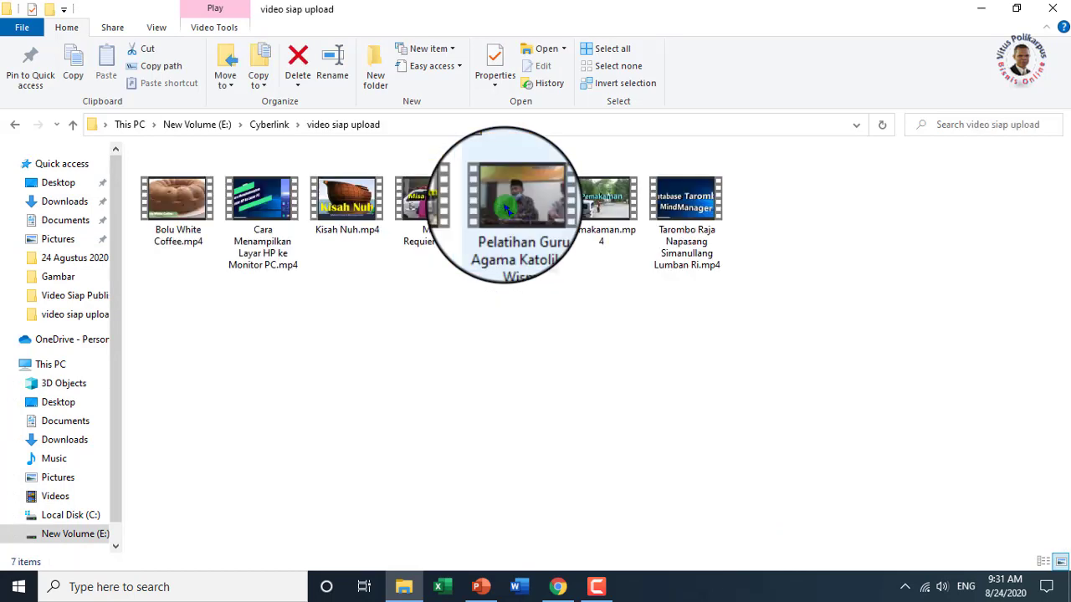
click(262, 243)
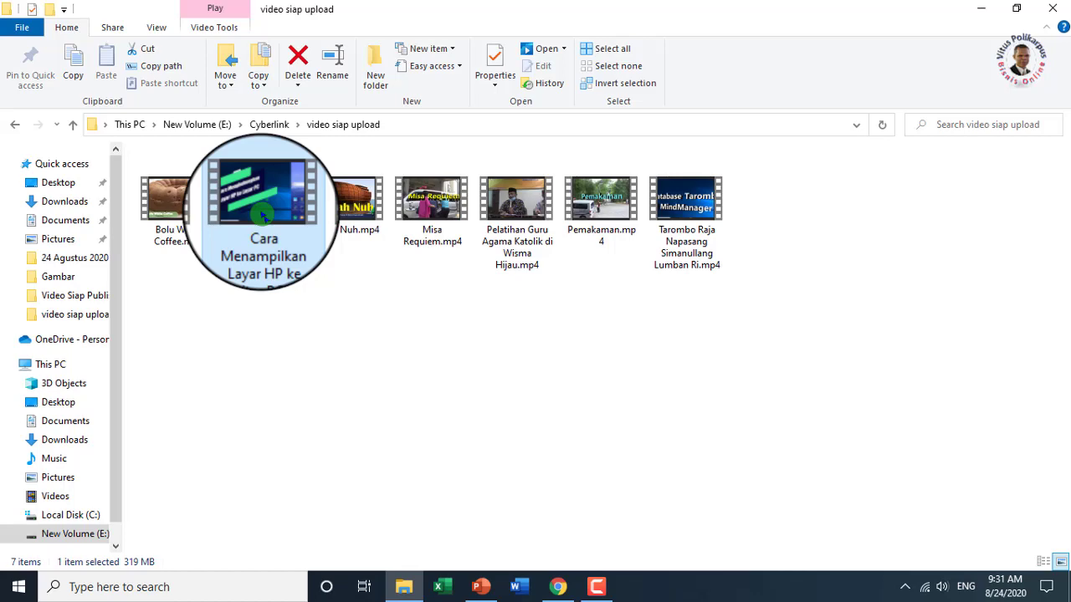
right_click(262, 216)
mouse_move(310, 299)
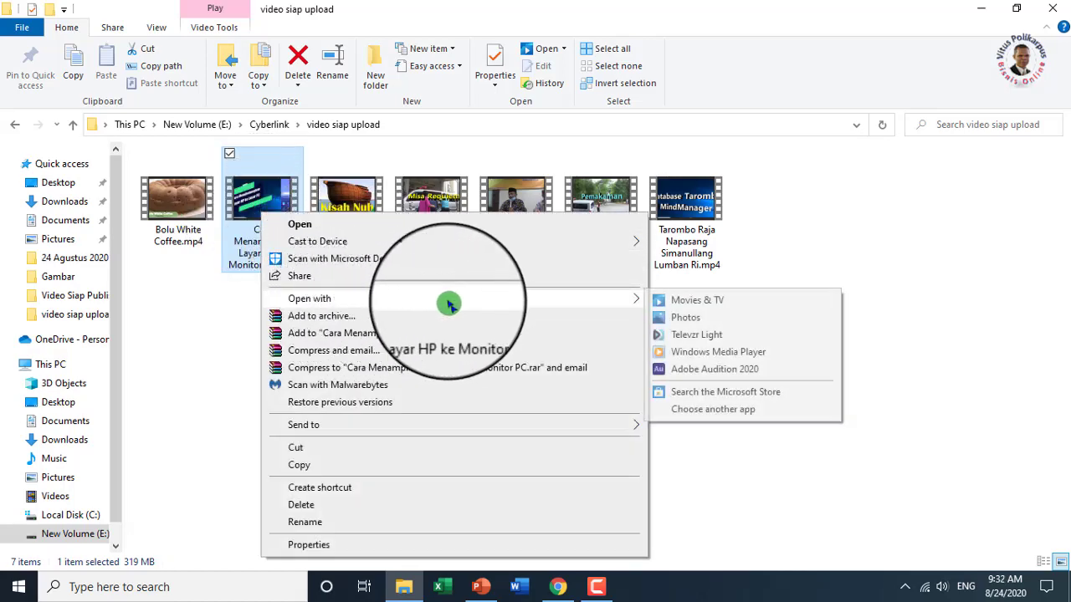
Step: Preview the video in Windows Media Player, close it, and minimize File Explorer
click(688, 355)
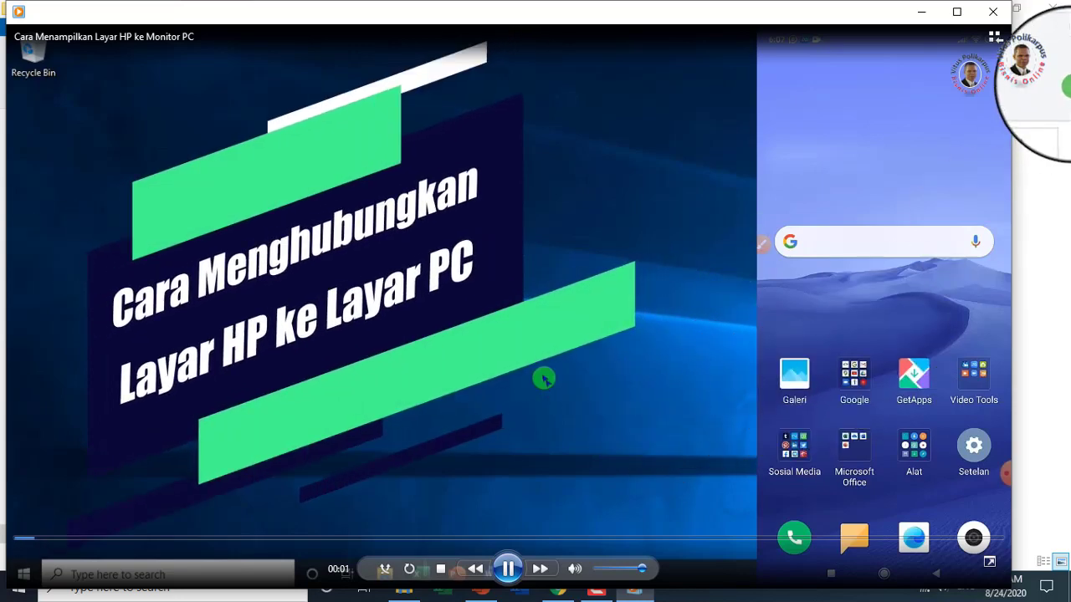
click(1000, 17)
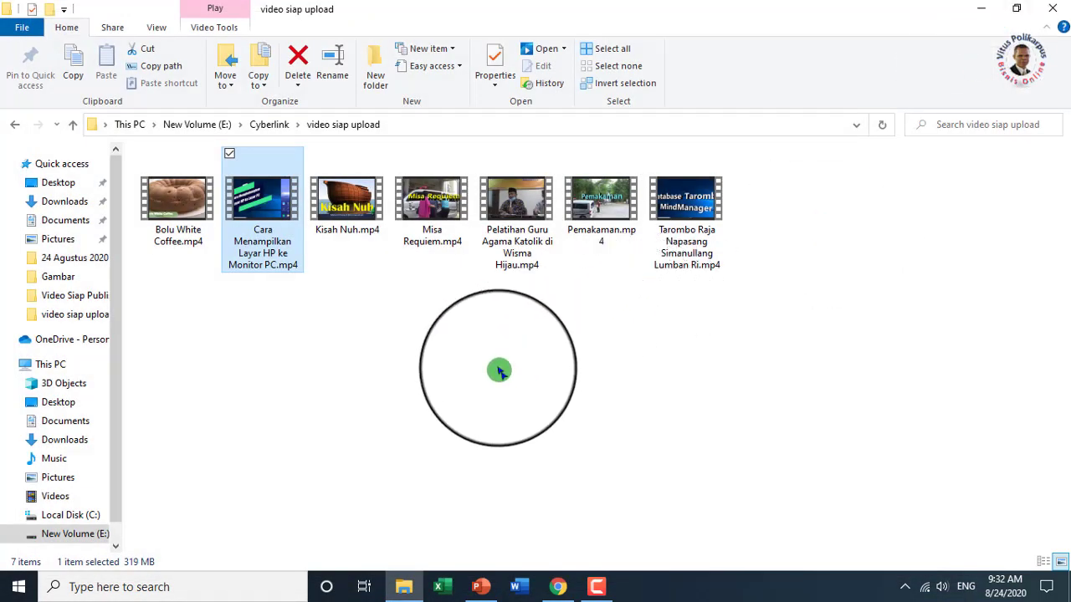
click(987, 10)
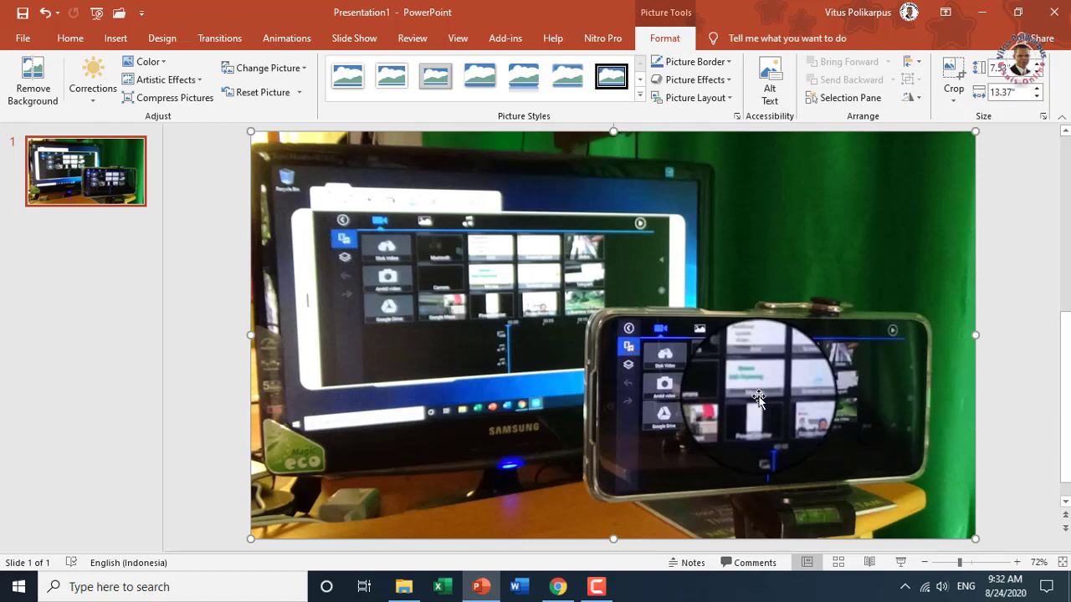
Step: Add WordArt reading 'Cara Menampilkan Layar HP di Layar PC' at the photo's top right
click(71, 38)
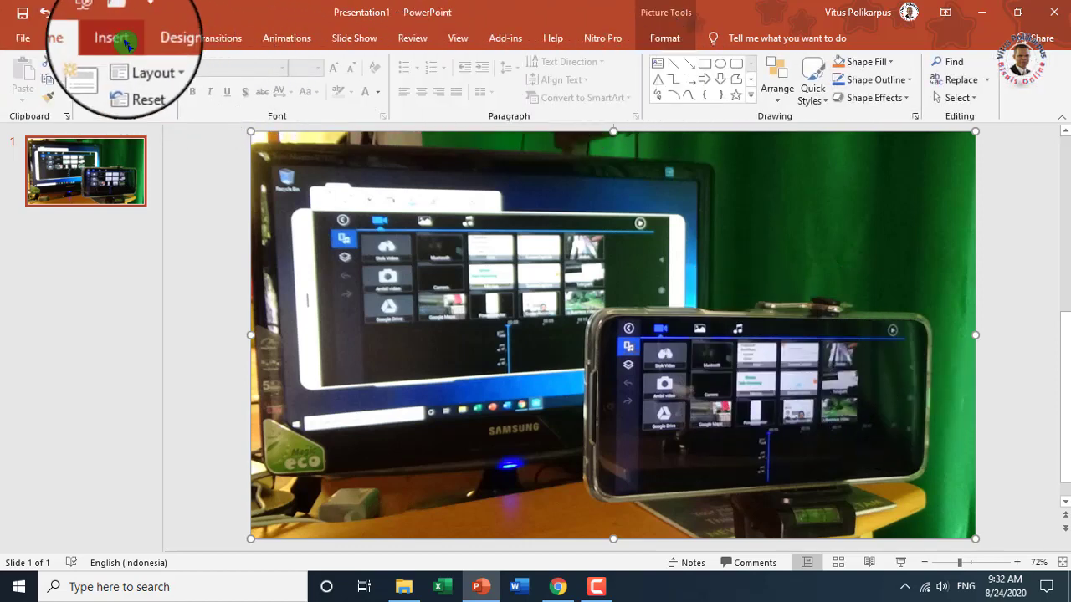
click(115, 37)
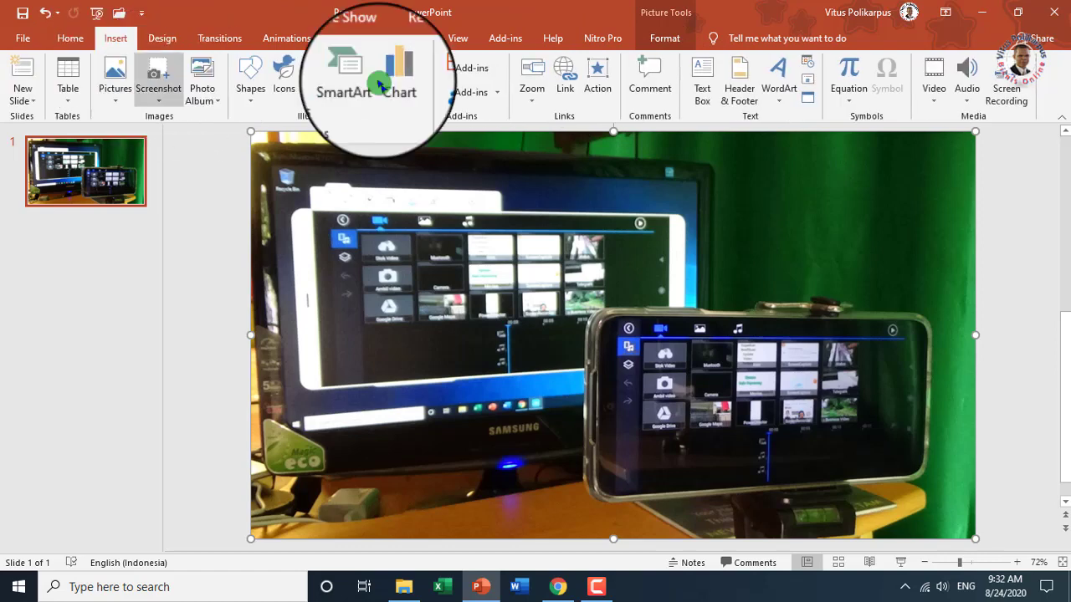
click(785, 108)
click(783, 141)
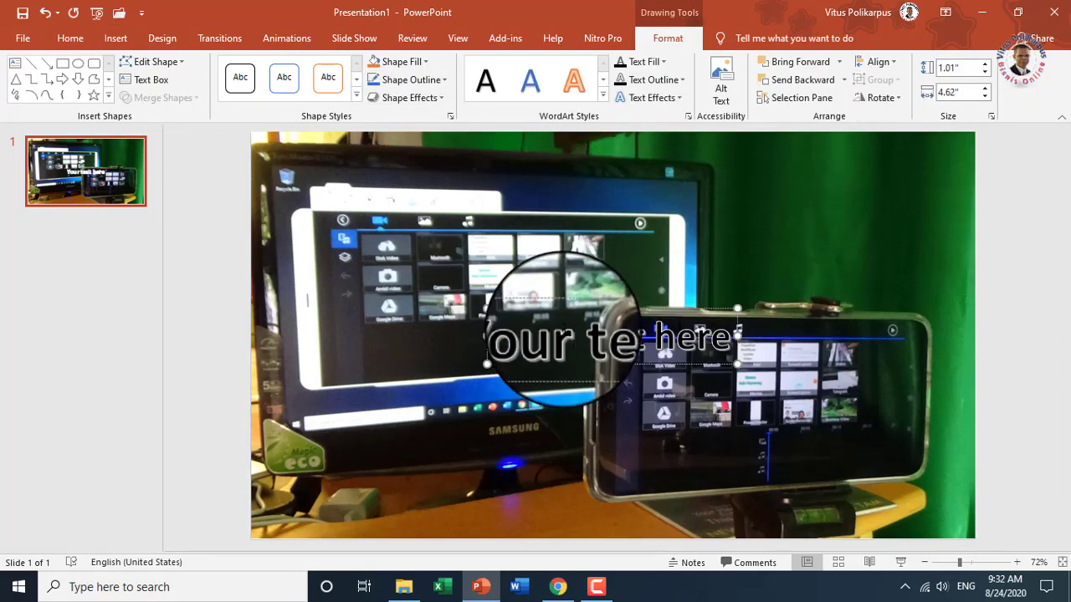
text(Cara M)
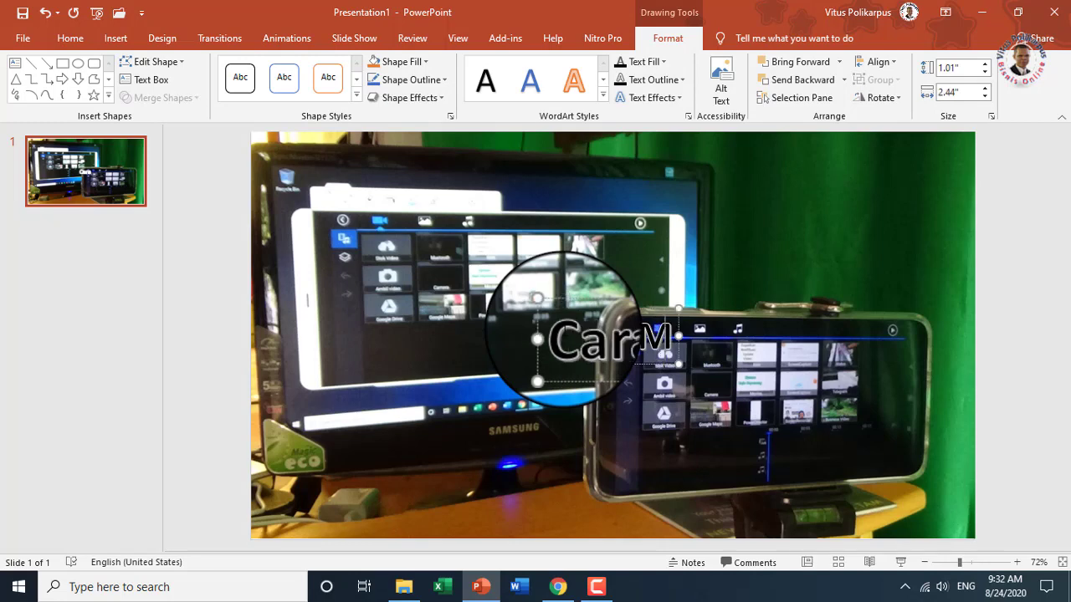
text(enampilkan)
drag(715, 403, 953, 260)
text(La)
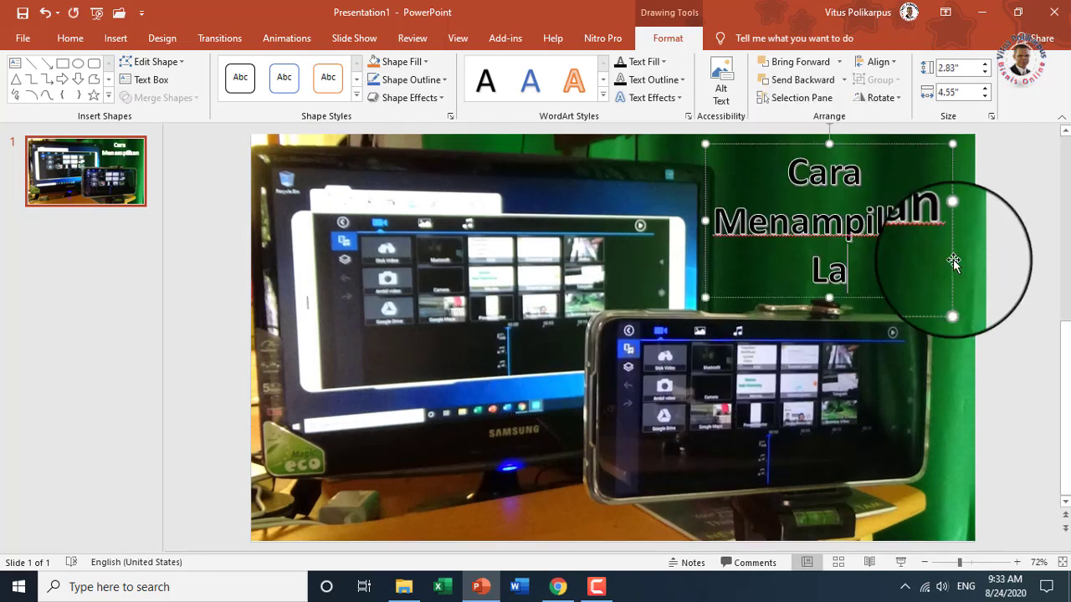
text(yar HP d)
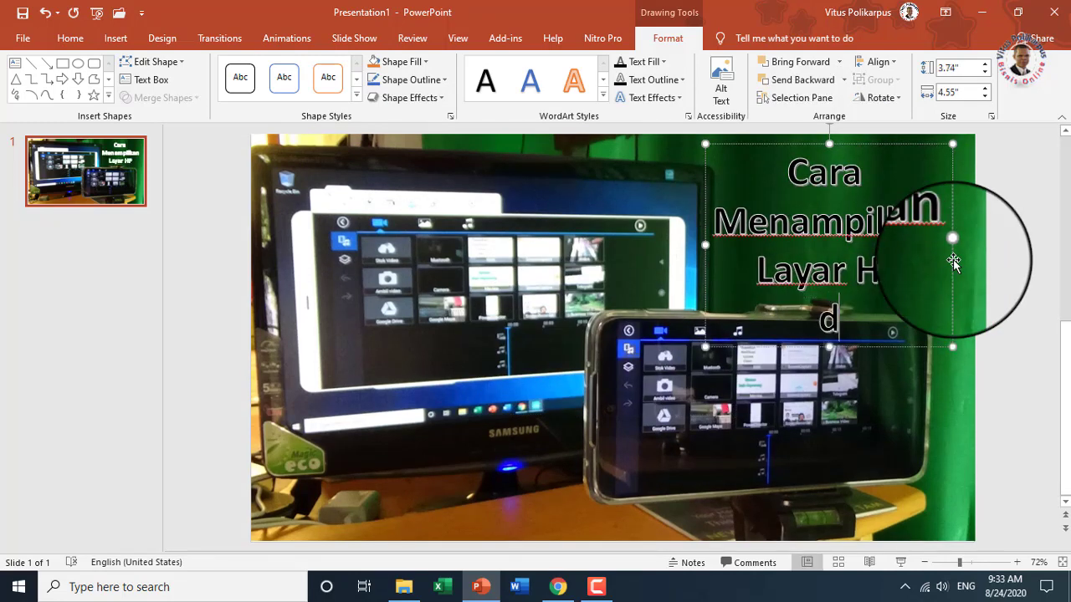
text(i Layar PC)
Step: Select all title text and apply yellow fill, green outline and the Angle bevel
key(ctrl+a)
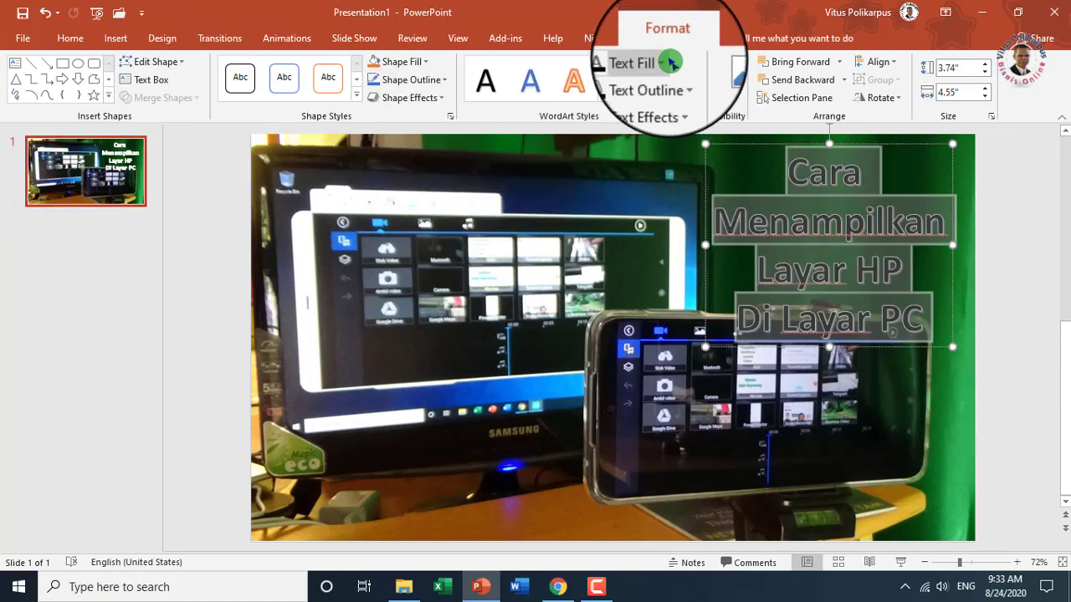
click(669, 62)
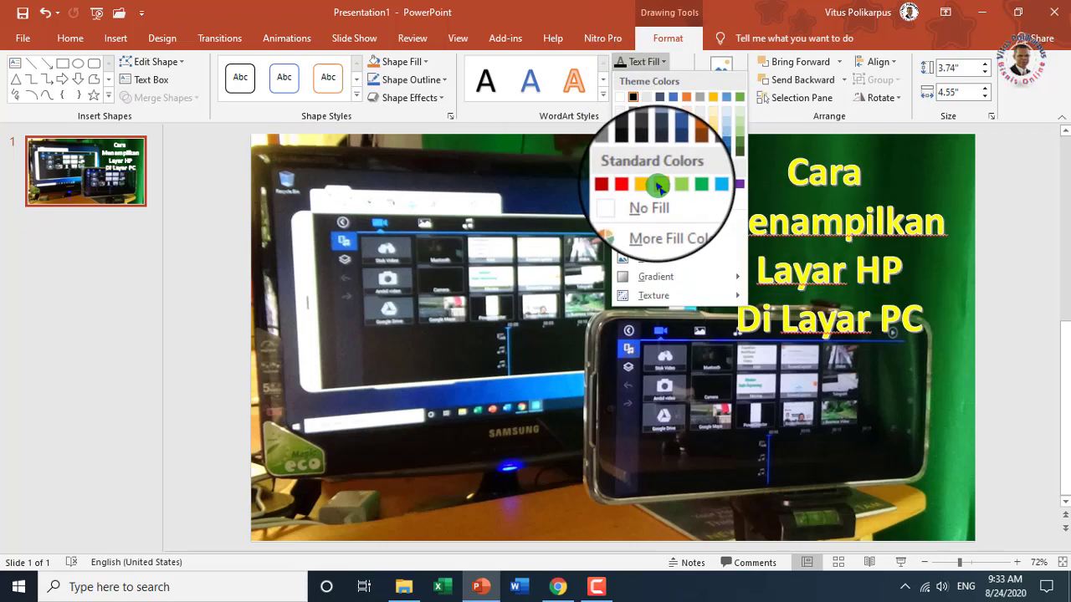
click(661, 194)
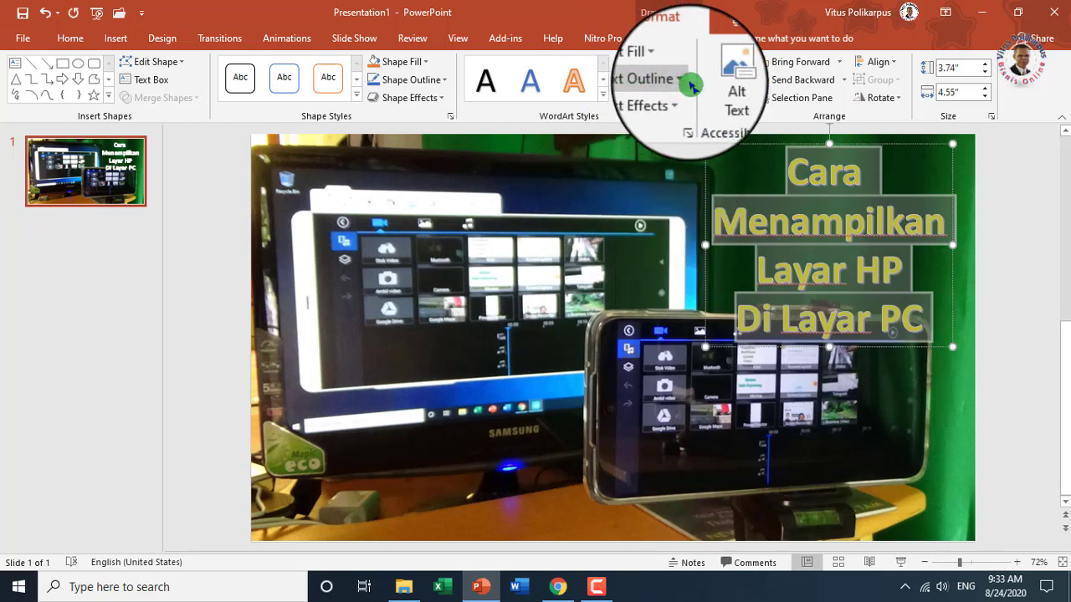
click(688, 81)
click(633, 111)
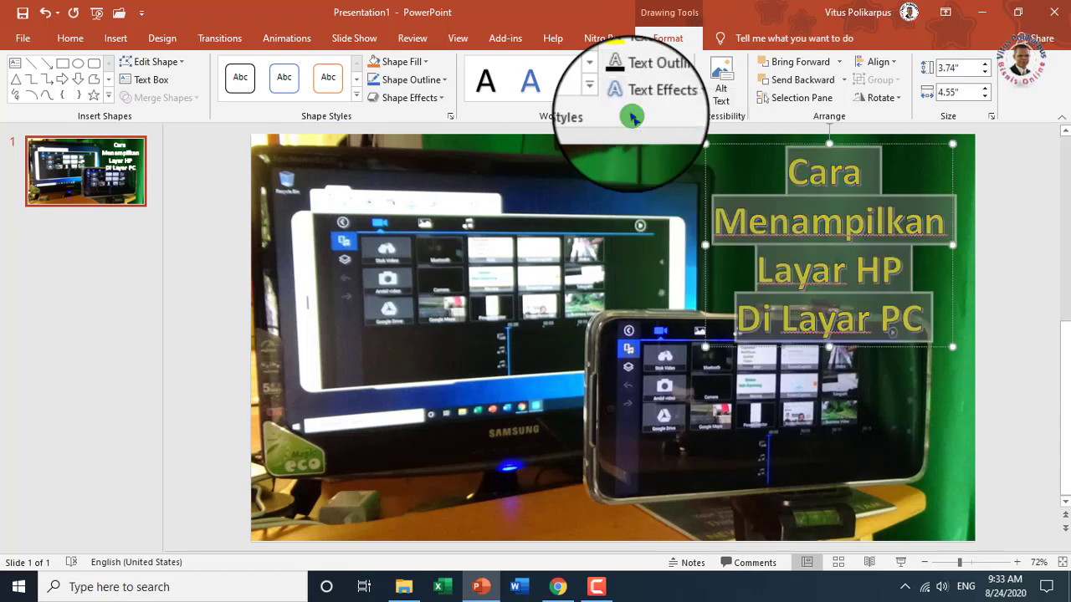
click(679, 98)
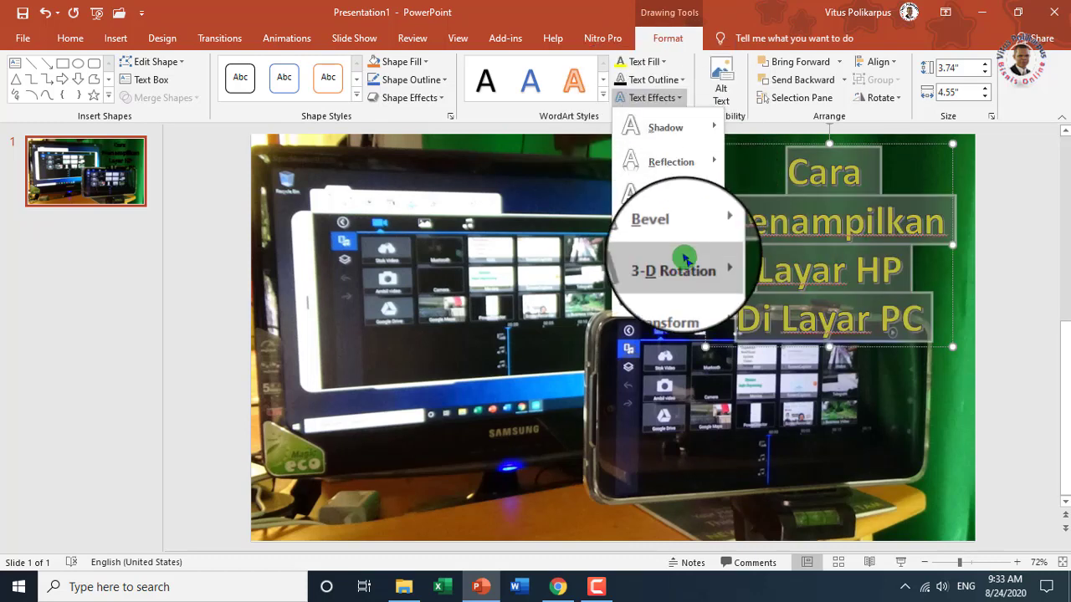
mouse_move(661, 231)
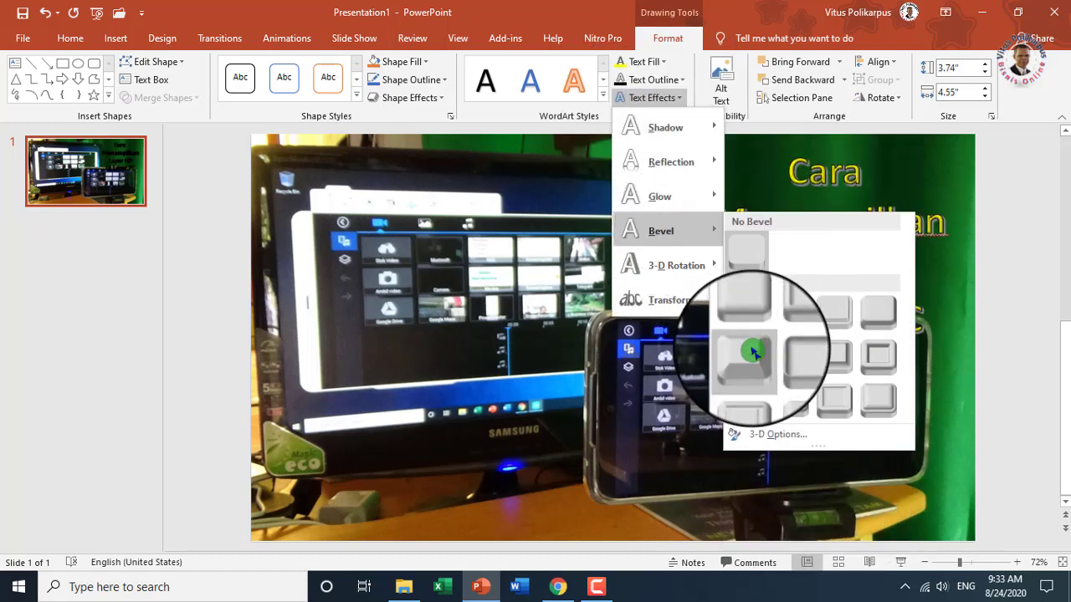
click(753, 353)
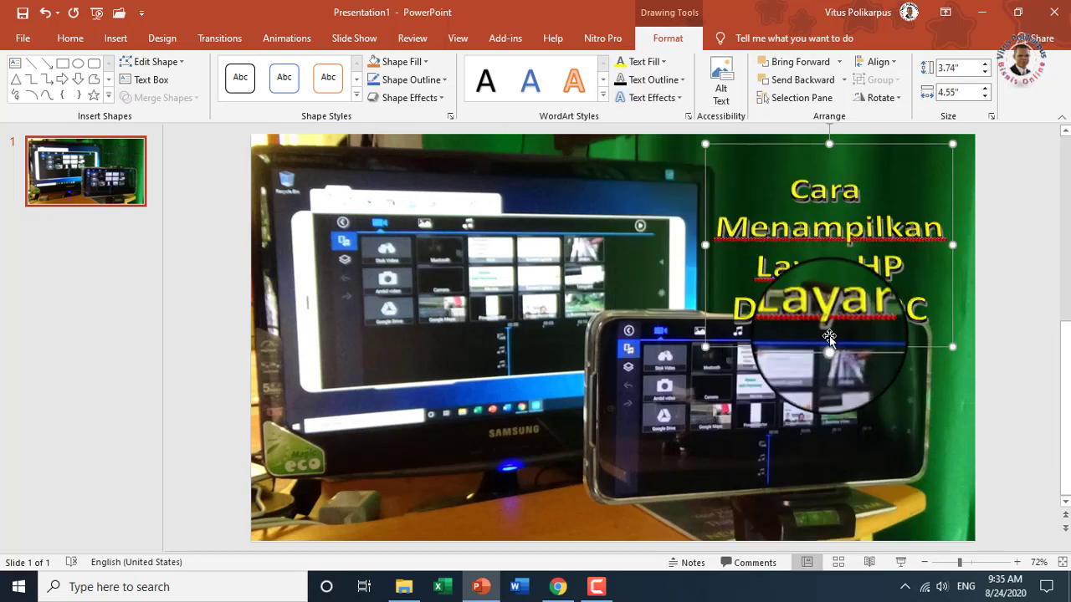
Step: Nudge the title up and place subtitle 'Gunakan Wifi Yang sama Di HP dan PC' at lower left
drag(948, 345, 949, 327)
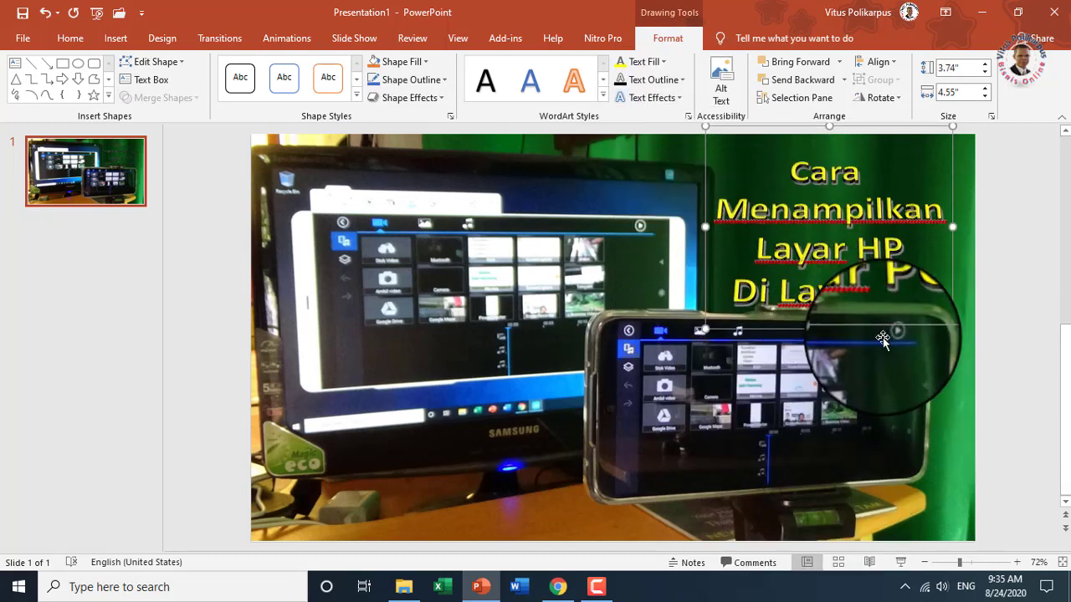
click(381, 494)
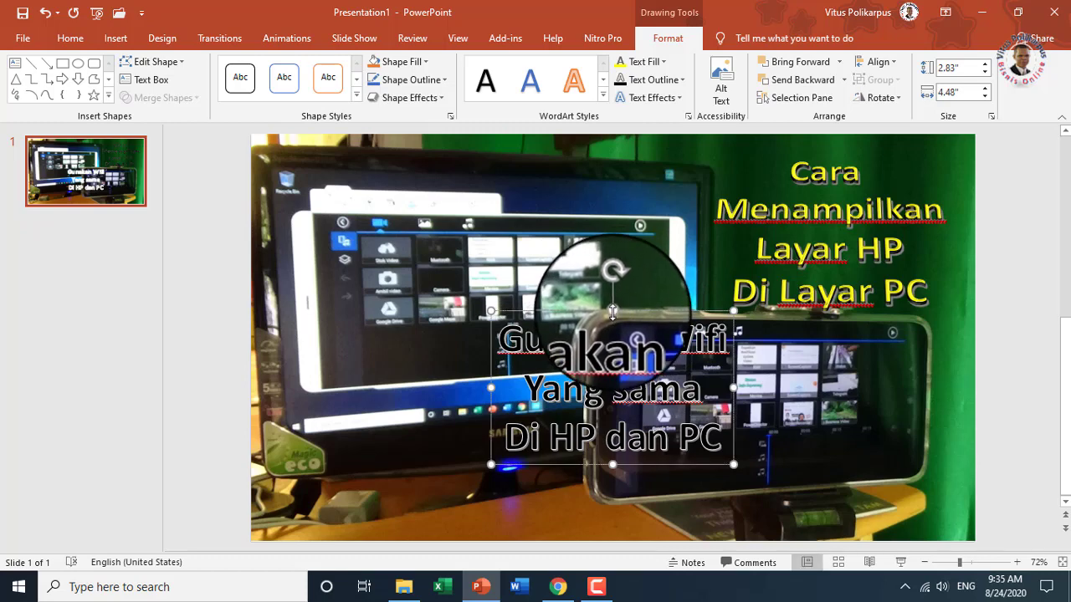
drag(612, 311, 491, 445)
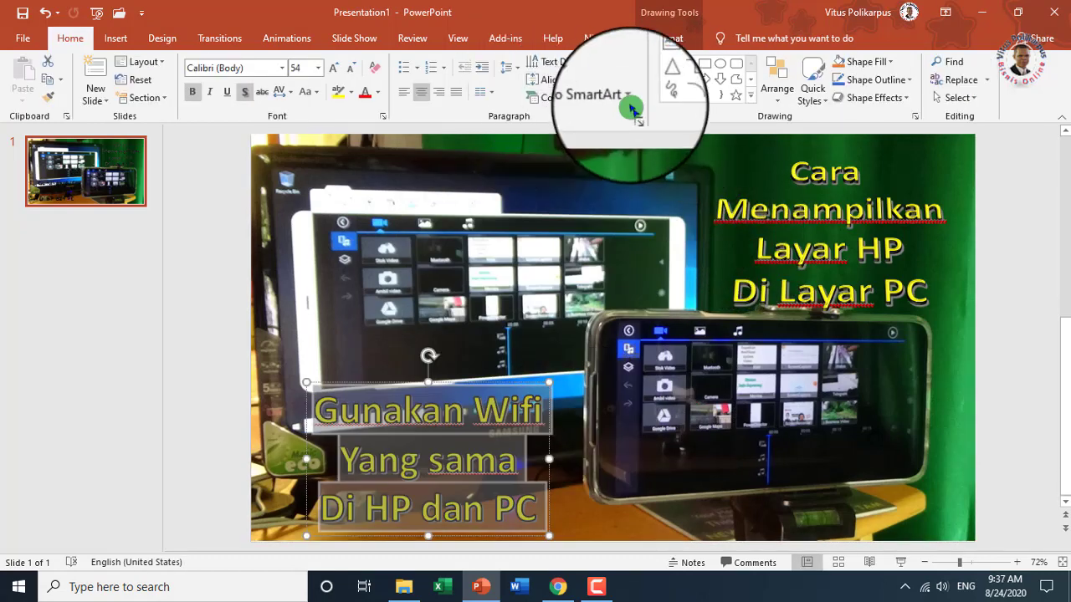
Step: Add a glow text effect to the yellow 'Gunakan Wifi' subtitle, then deselect it
click(668, 38)
click(657, 106)
click(808, 334)
click(689, 205)
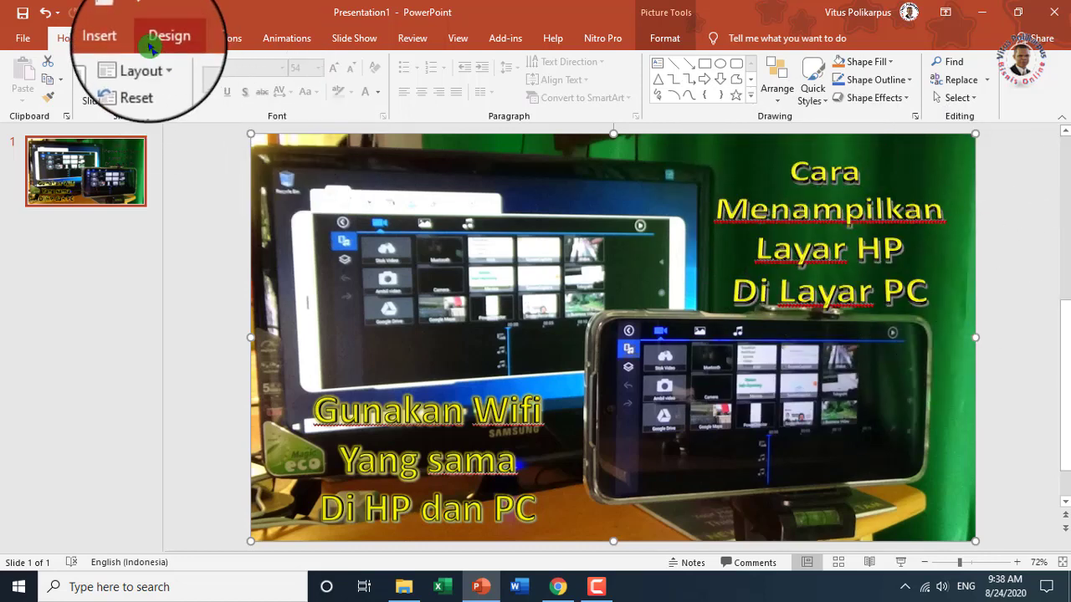
Step: Draw a rectangle covering the whole slide over the photo
click(113, 42)
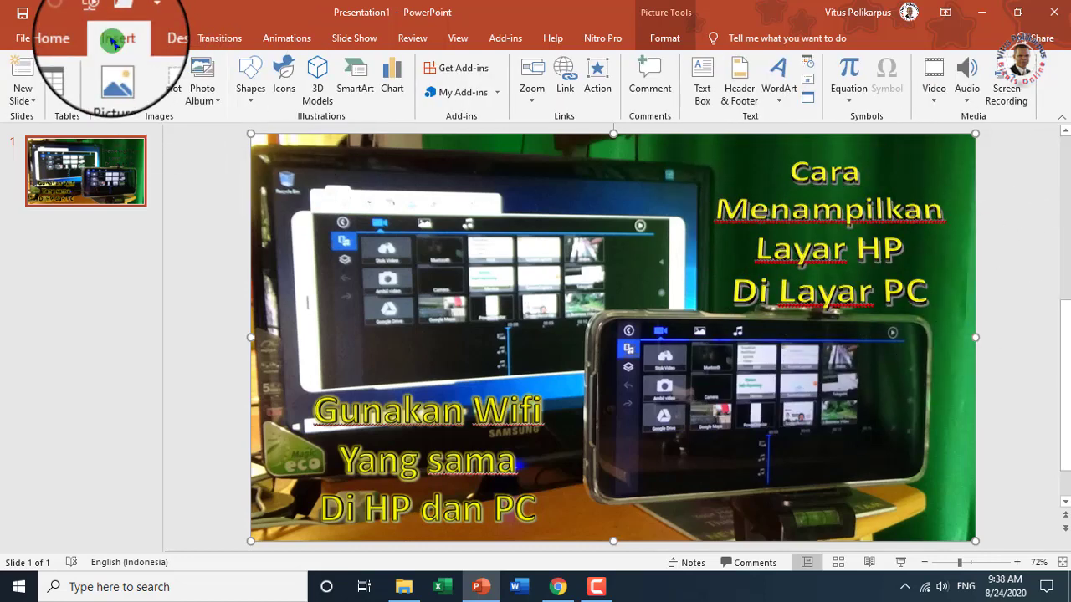
click(249, 104)
click(249, 132)
drag(251, 134, 975, 541)
drag(250, 134, 250, 134)
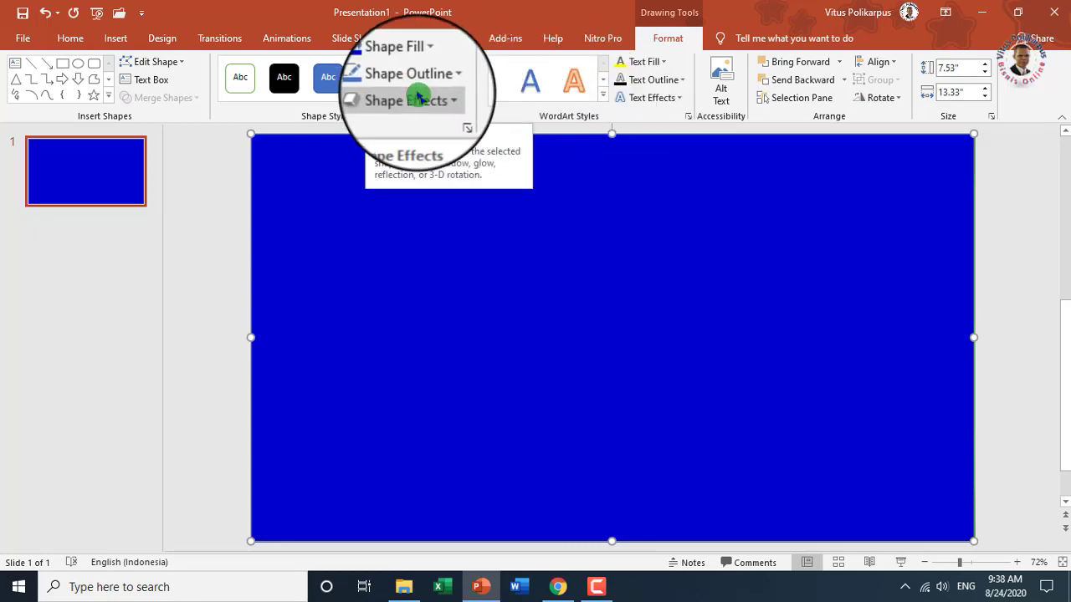
Step: Give the rectangle a blue 6 pt outline and No Fill
click(446, 82)
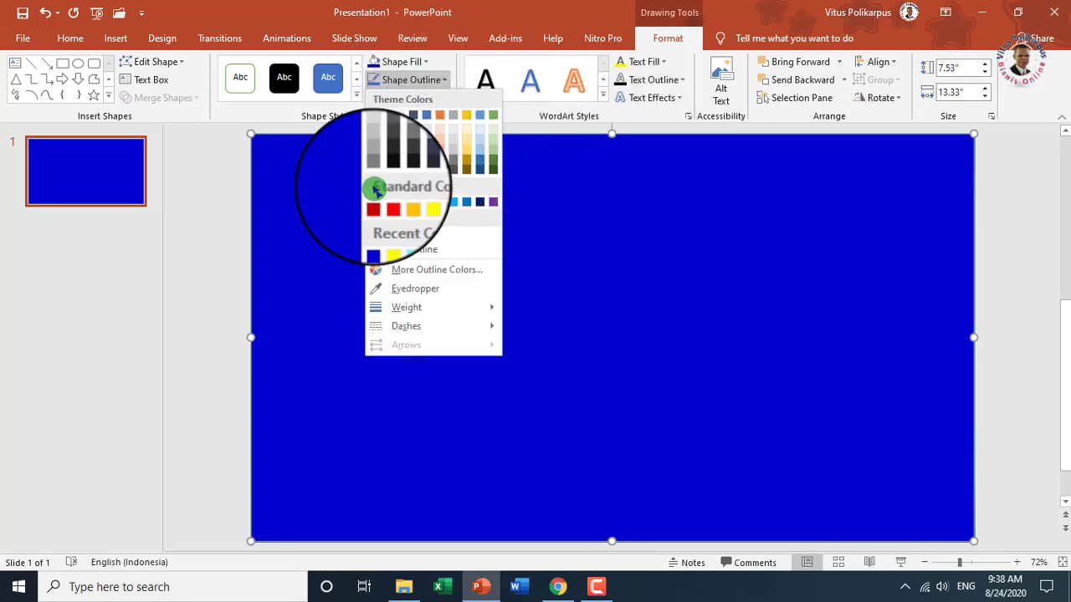
click(374, 235)
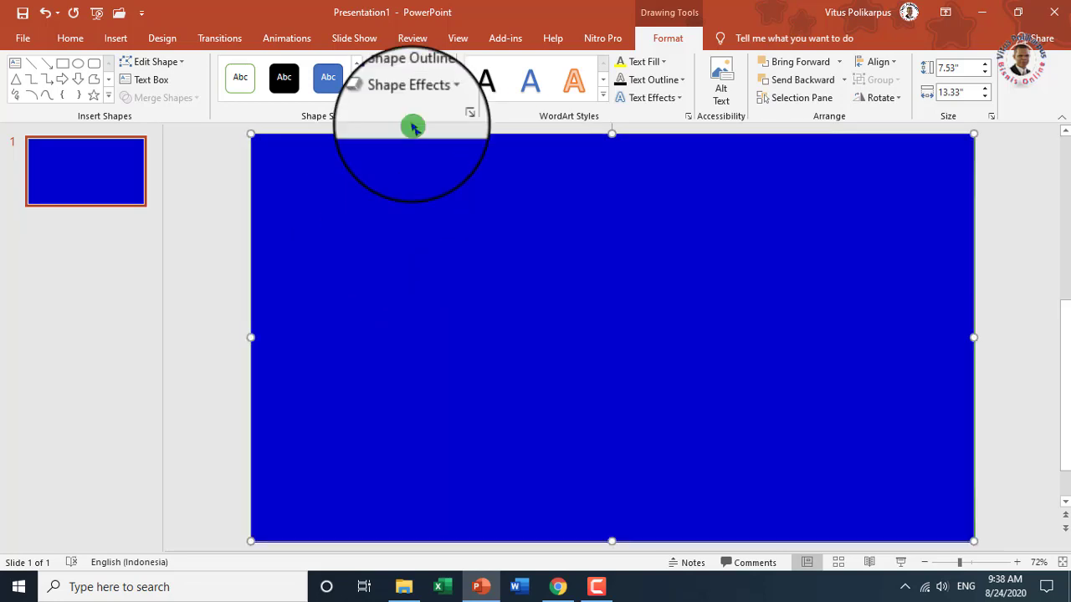
click(425, 79)
mouse_move(406, 307)
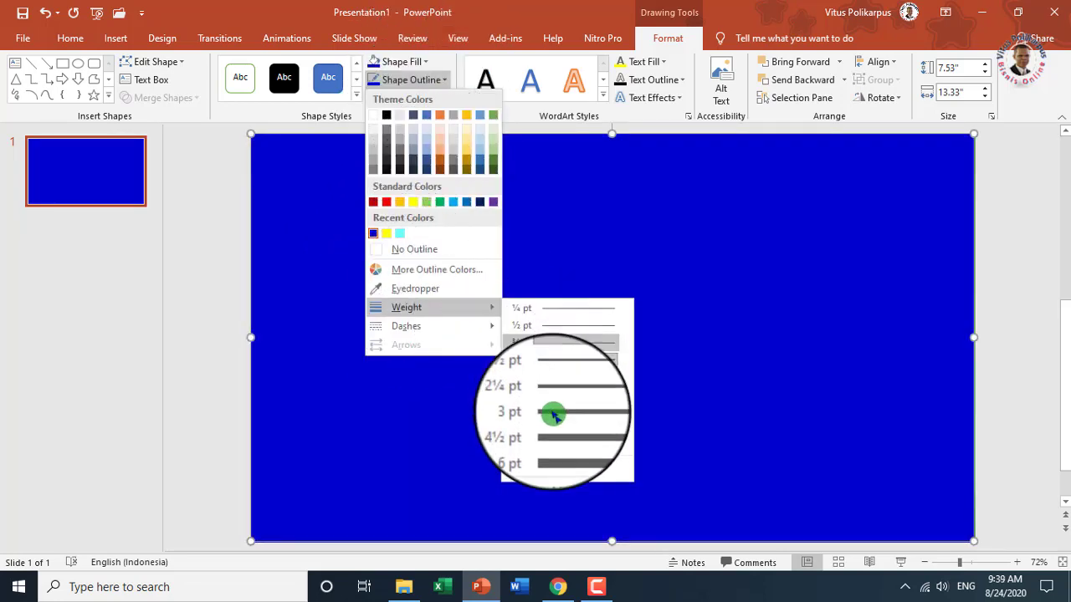
click(563, 448)
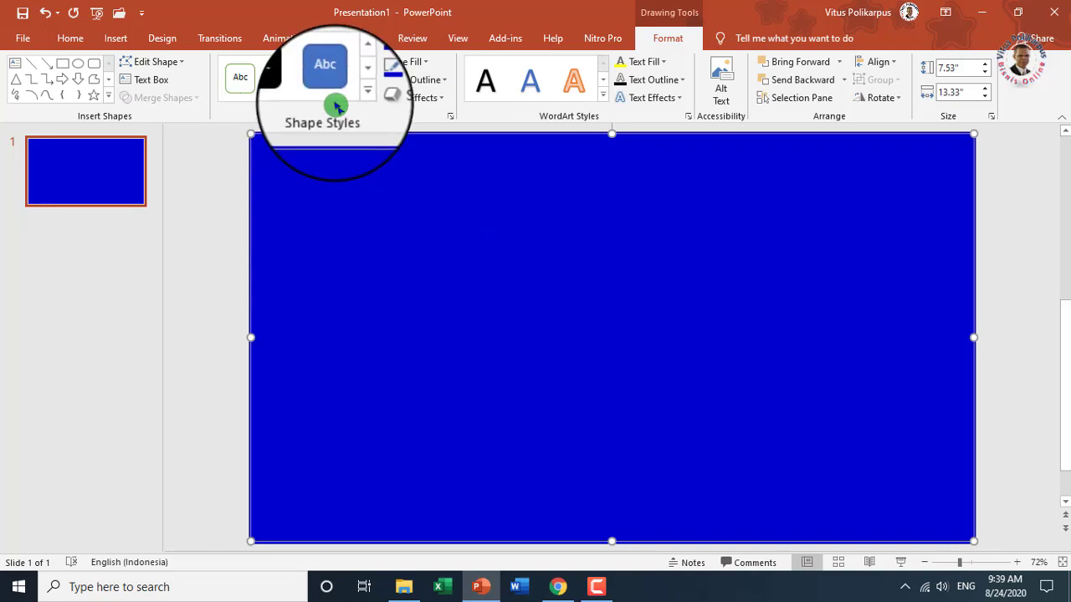
click(430, 65)
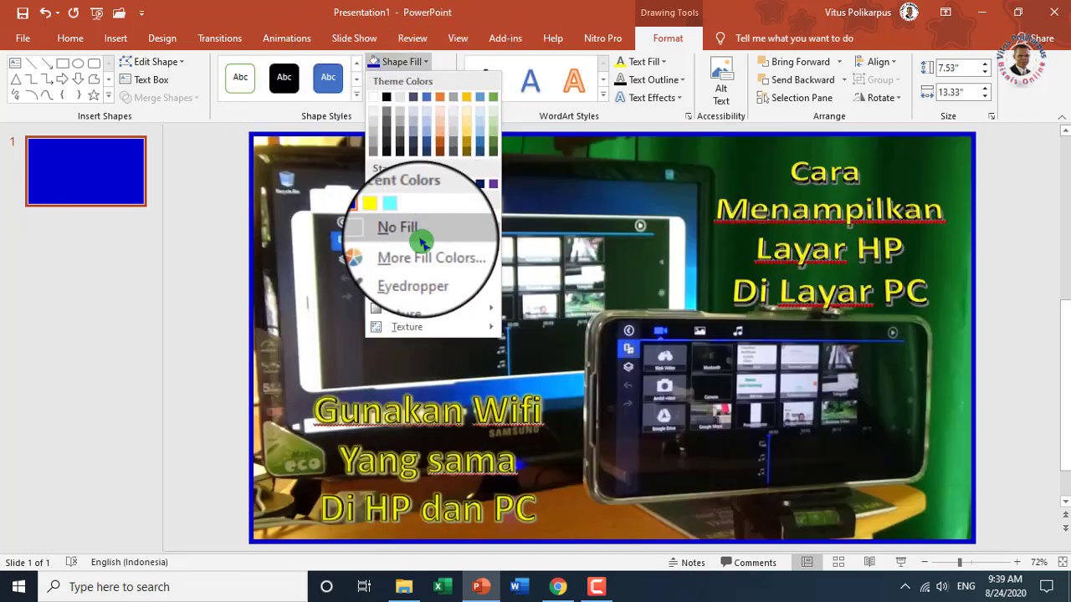
click(416, 240)
click(205, 277)
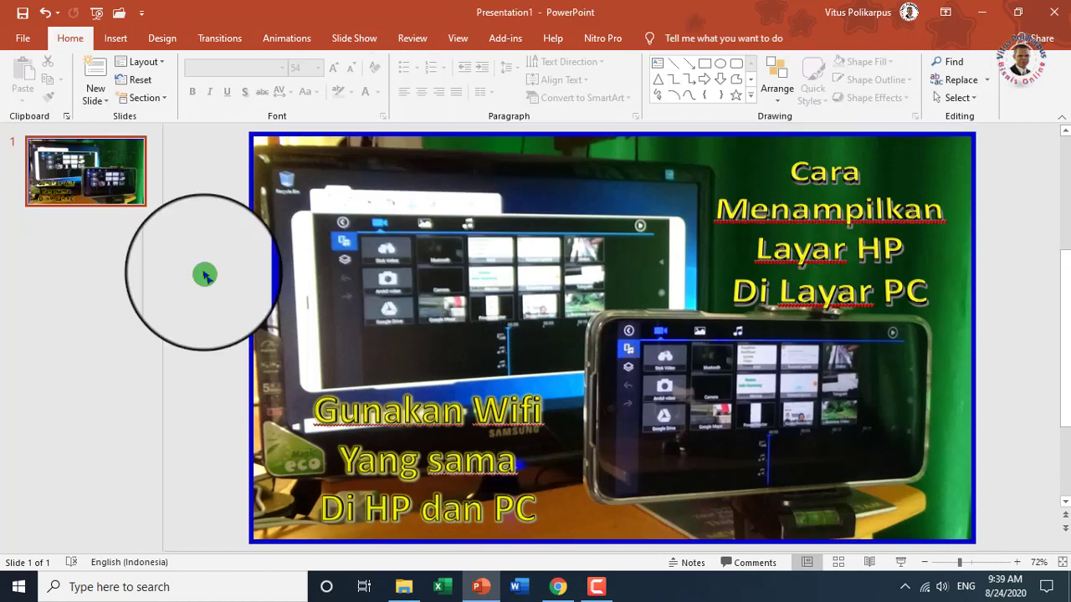
Step: Start a Save As and browse to the Gambar folder on drive E
click(201, 284)
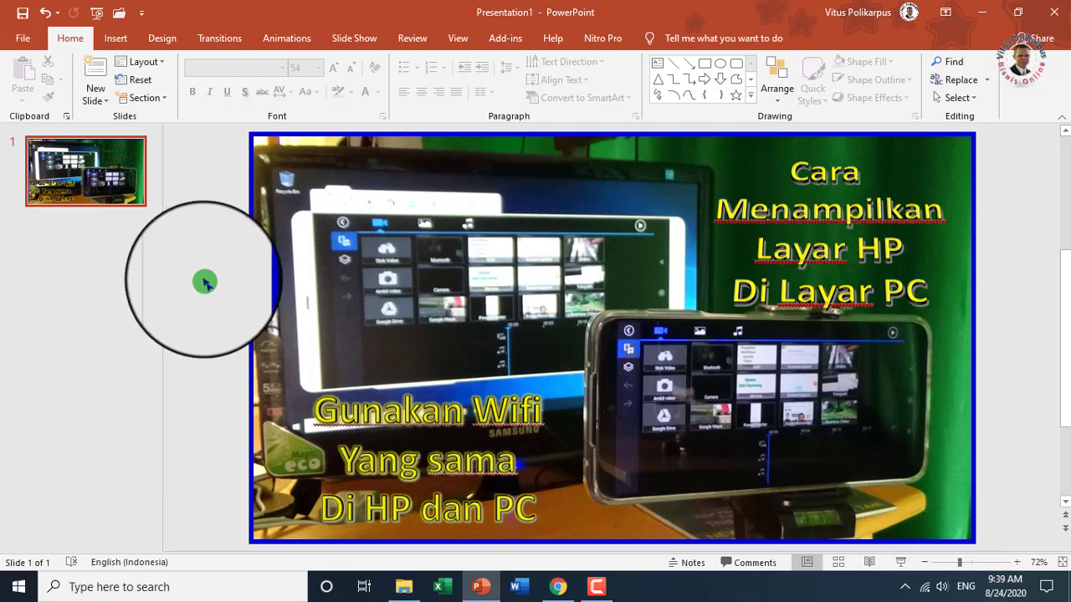
click(23, 42)
click(57, 251)
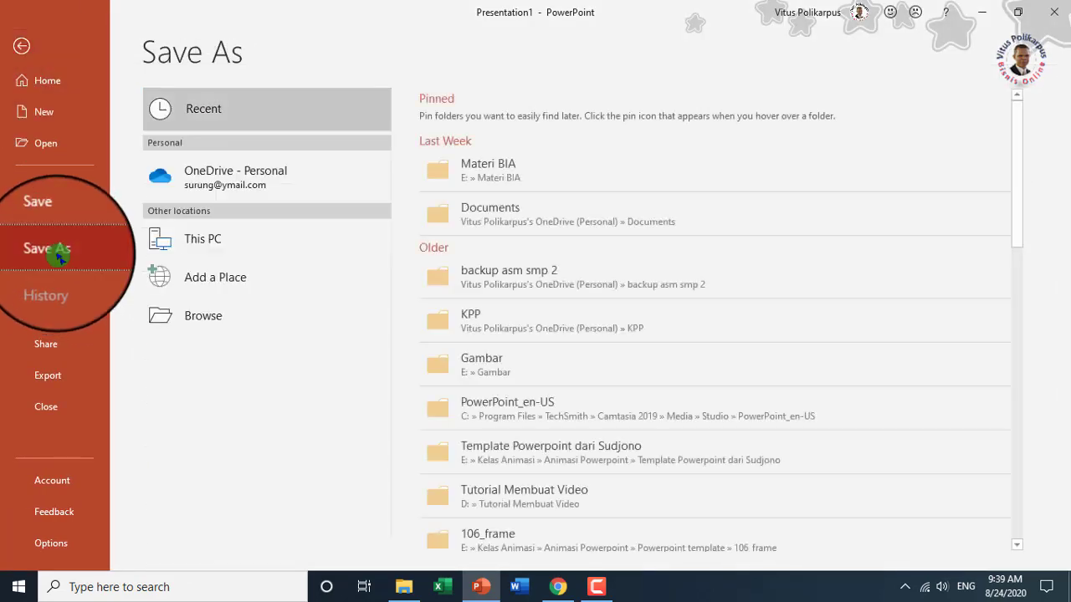
click(203, 316)
click(136, 40)
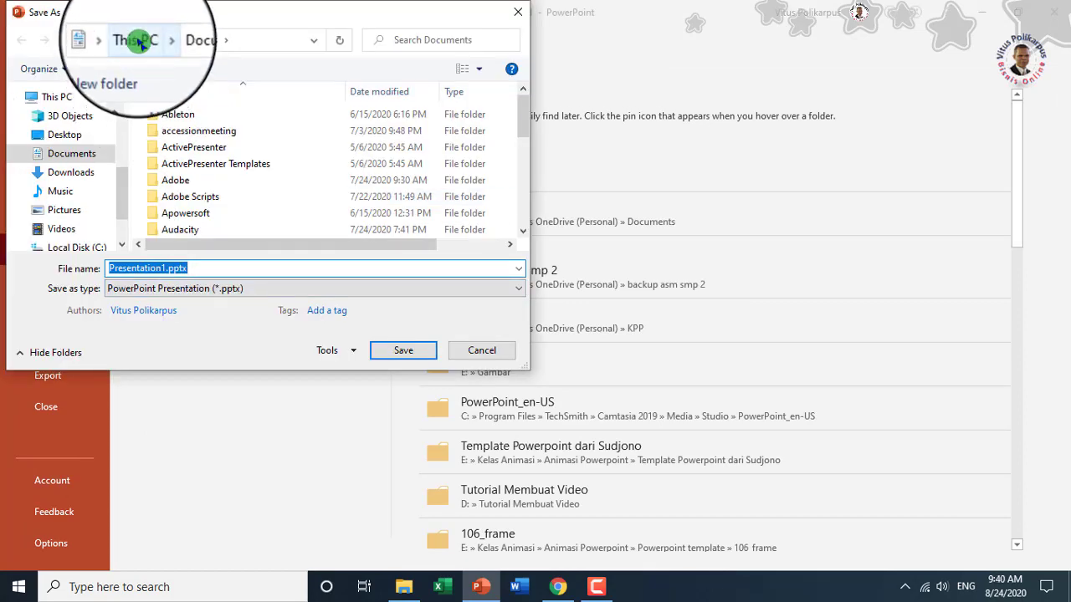
scroll(224, 209, down, 3)
click(224, 241)
double_click(224, 241)
double_click(185, 167)
Step: Save just the current slide as PNG named 'Layar HP ke PC Thumbnail'
double_click(222, 272)
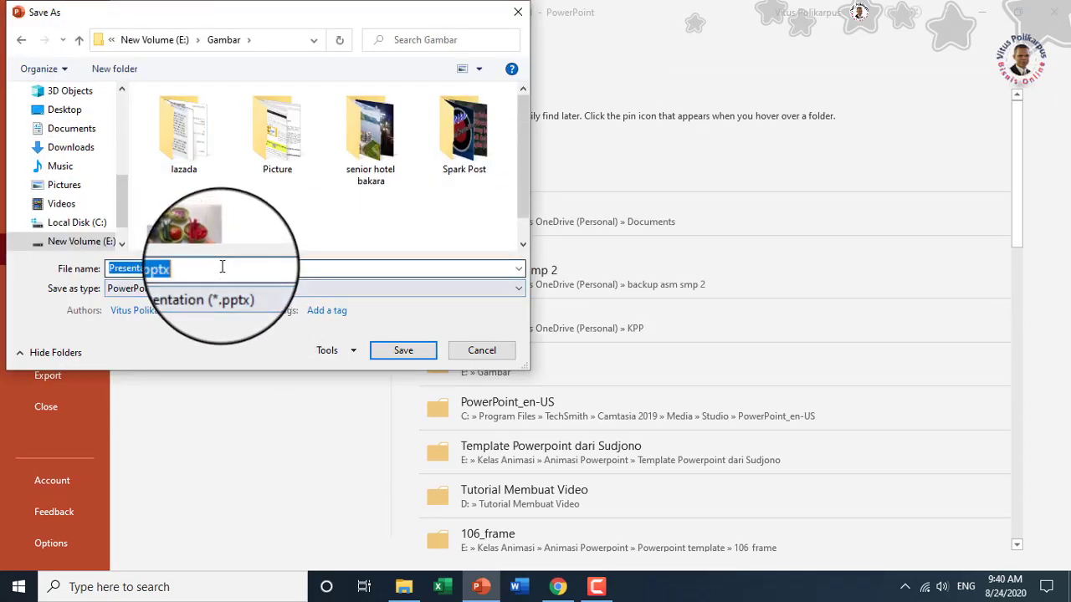
click(518, 290)
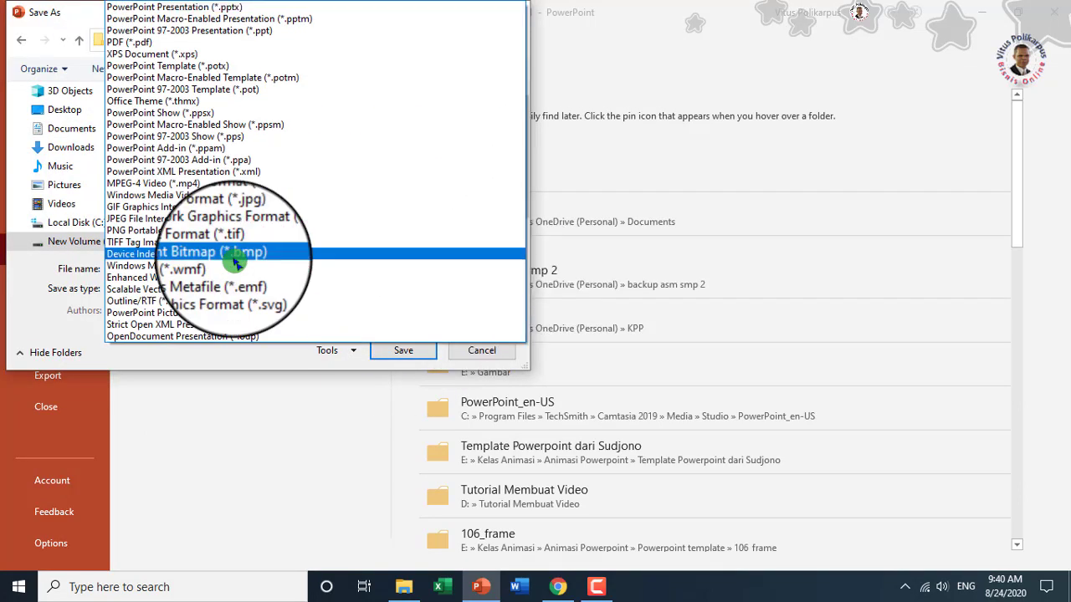
click(240, 230)
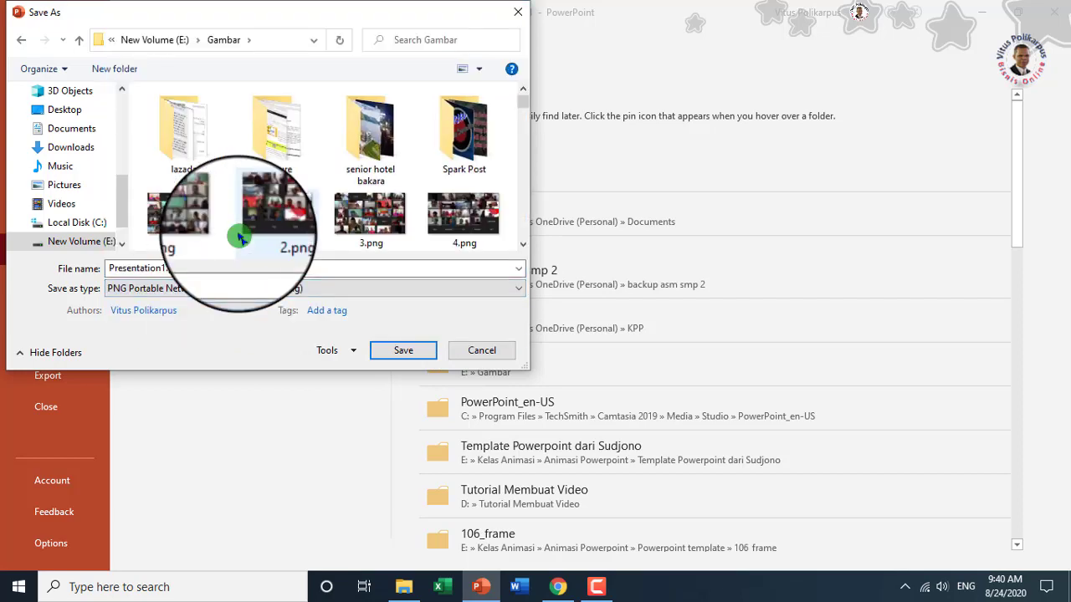
double_click(230, 265)
text(Layar)
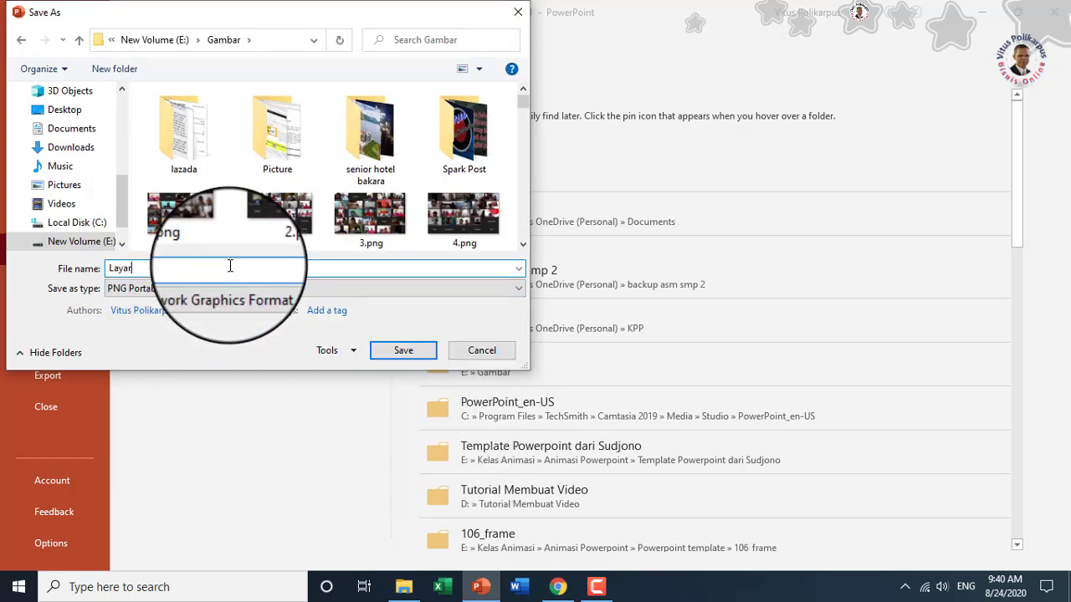
text( HP )
text(ke PC Thumbnail)
click(403, 351)
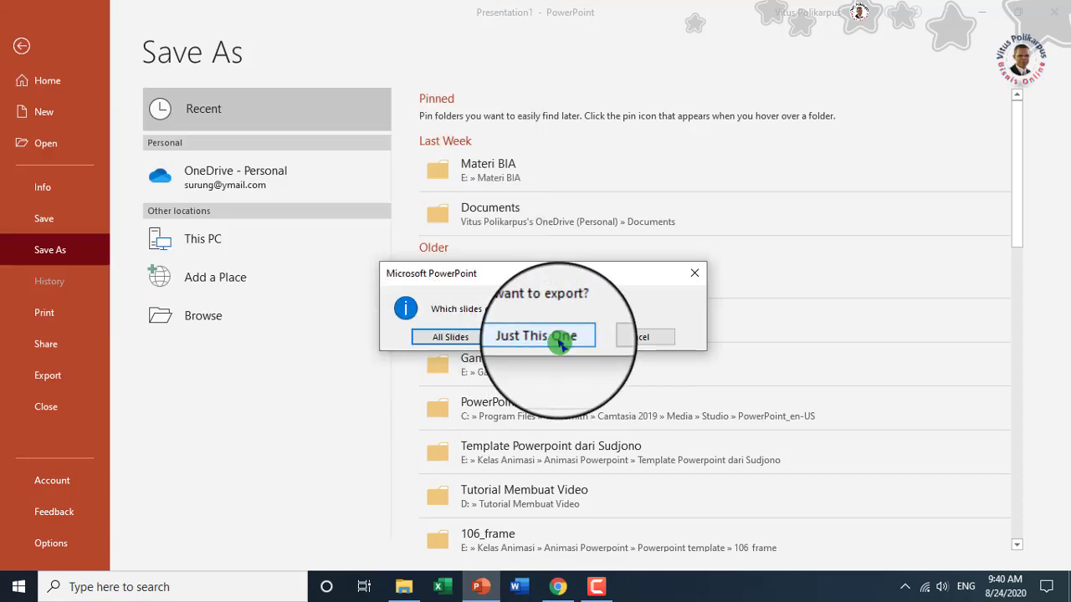
click(559, 336)
Step: Open the Gambar folder in File Explorer and select the Layar HP ke PC Thumbnail image
click(403, 586)
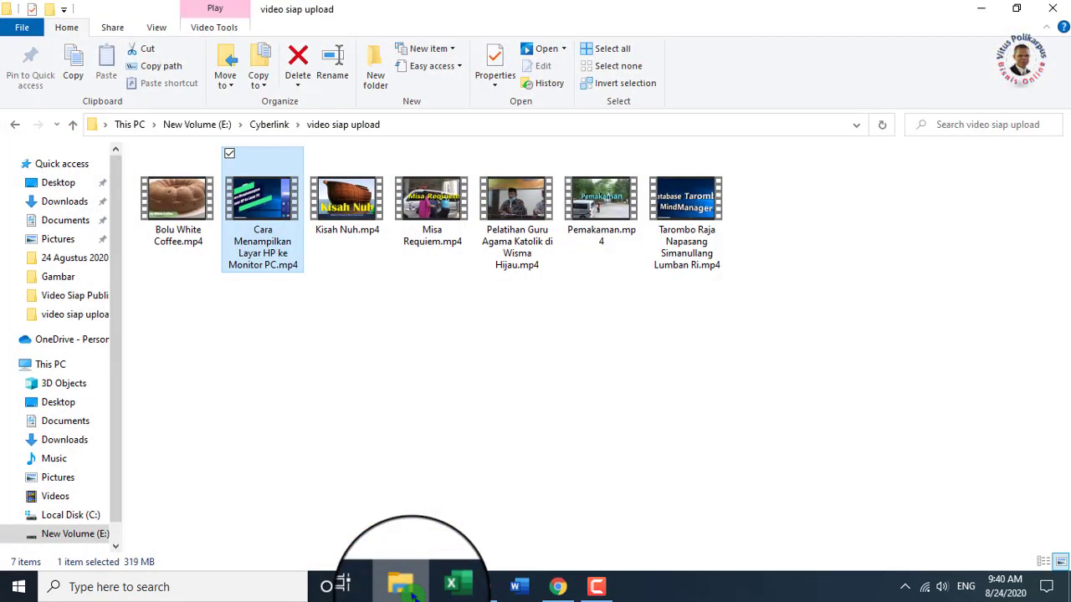
click(59, 276)
scroll(549, 306, down, 3)
scroll(741, 323, down, 10)
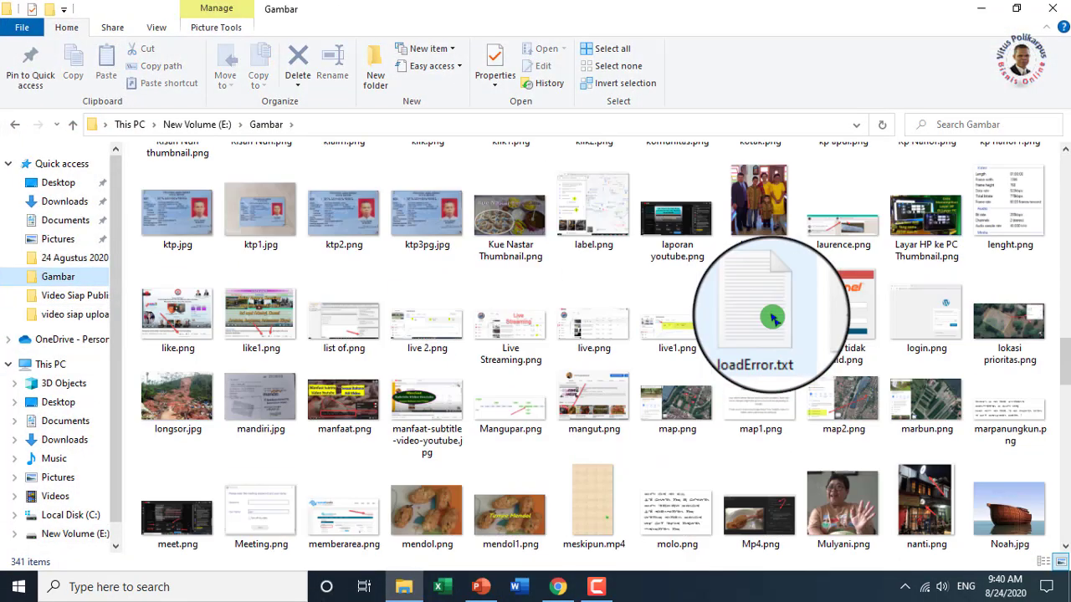
scroll(773, 319, up, 3)
scroll(766, 331, down, 3)
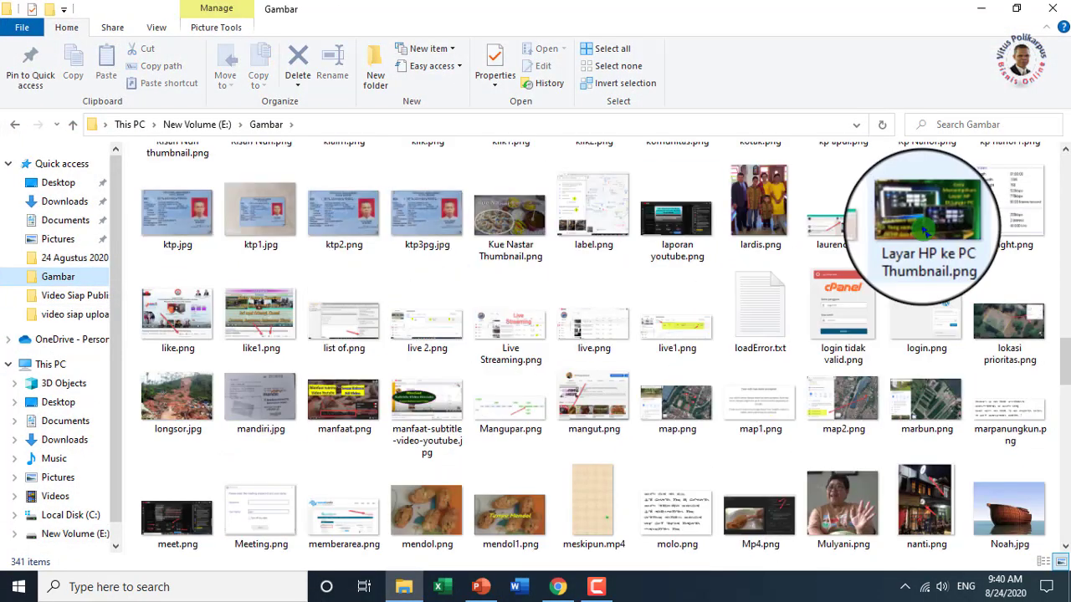
click(923, 221)
Step: Preview the thumbnail in Photos, close it, and bring up the file's context menu again
right_click(923, 222)
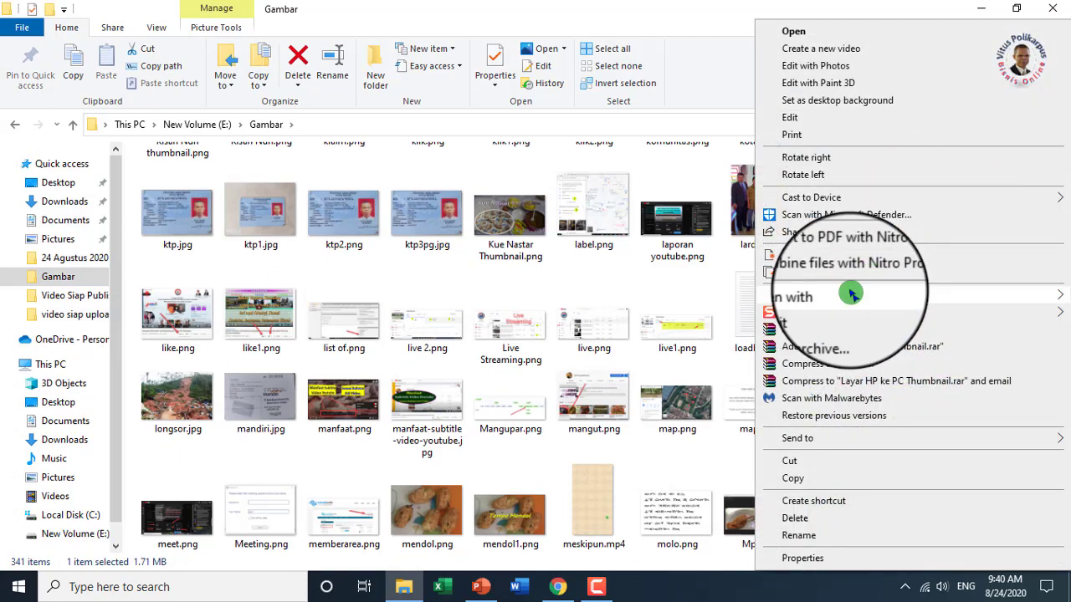
click(661, 330)
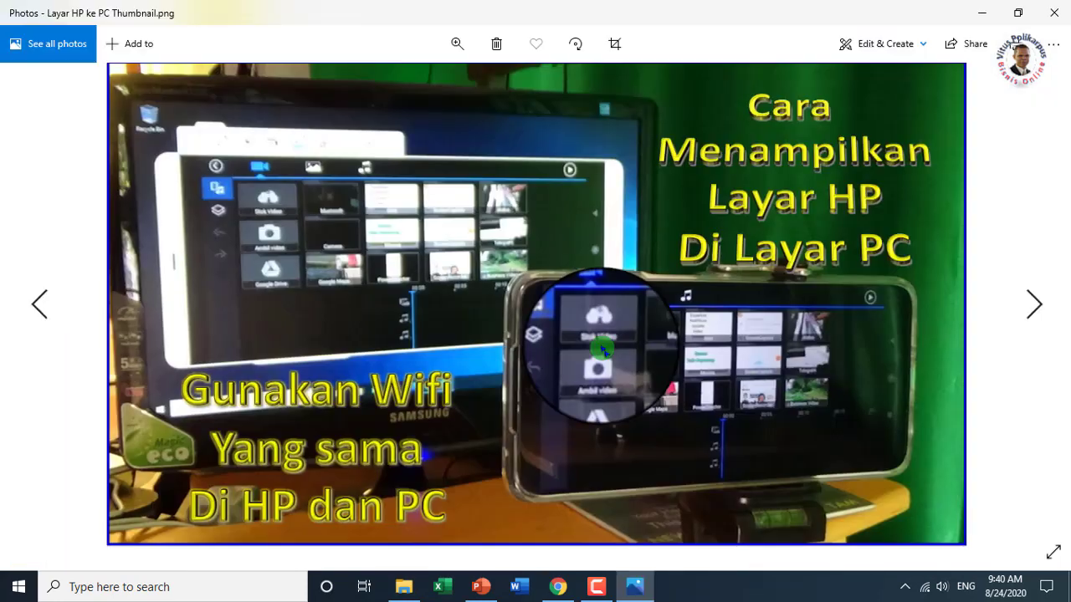
click(1053, 12)
right_click(931, 213)
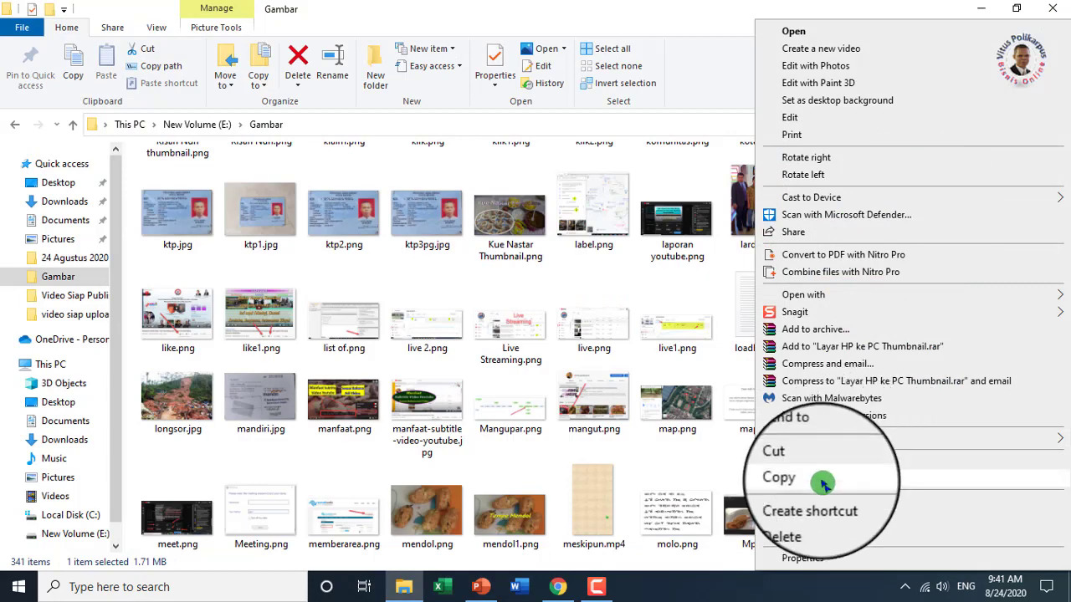
Step: Confirm in Properties > Details that the PNG is 1280 × 720, then close Properties and File Explorer
click(801, 558)
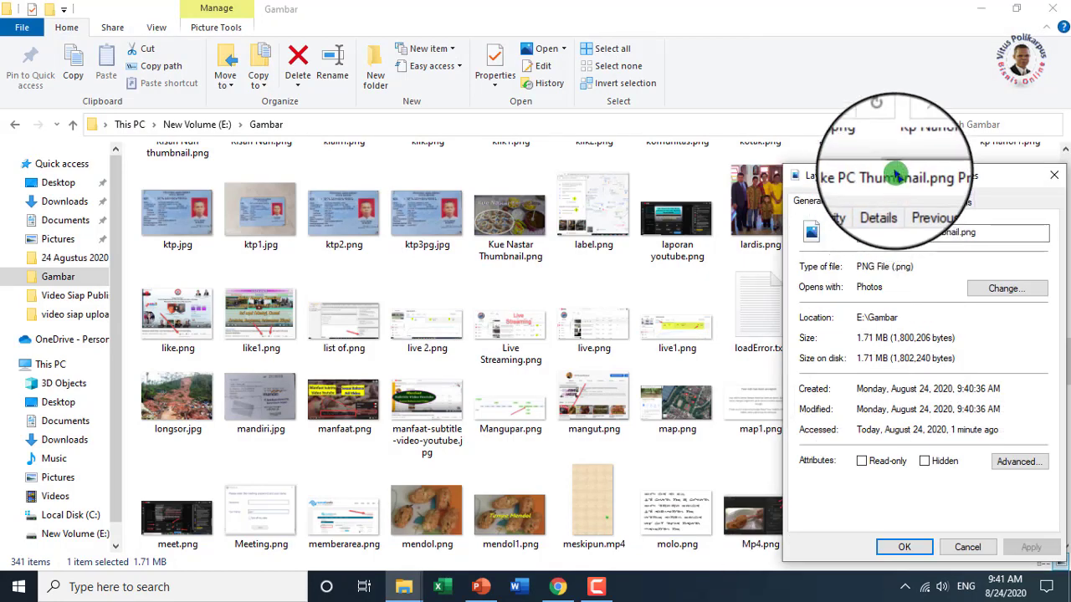
click(879, 212)
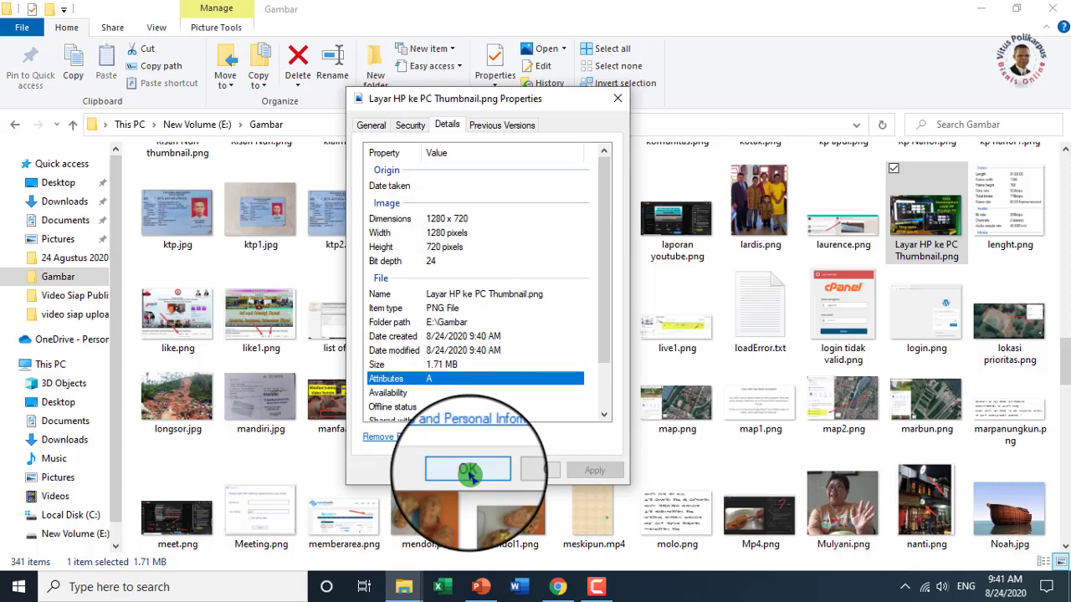
click(468, 471)
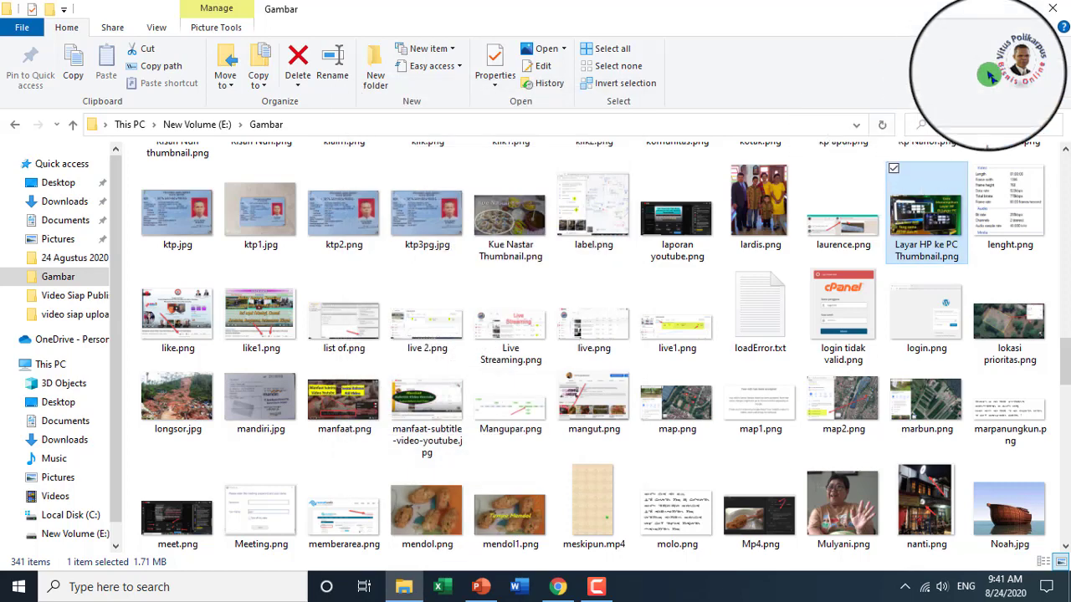
click(1053, 8)
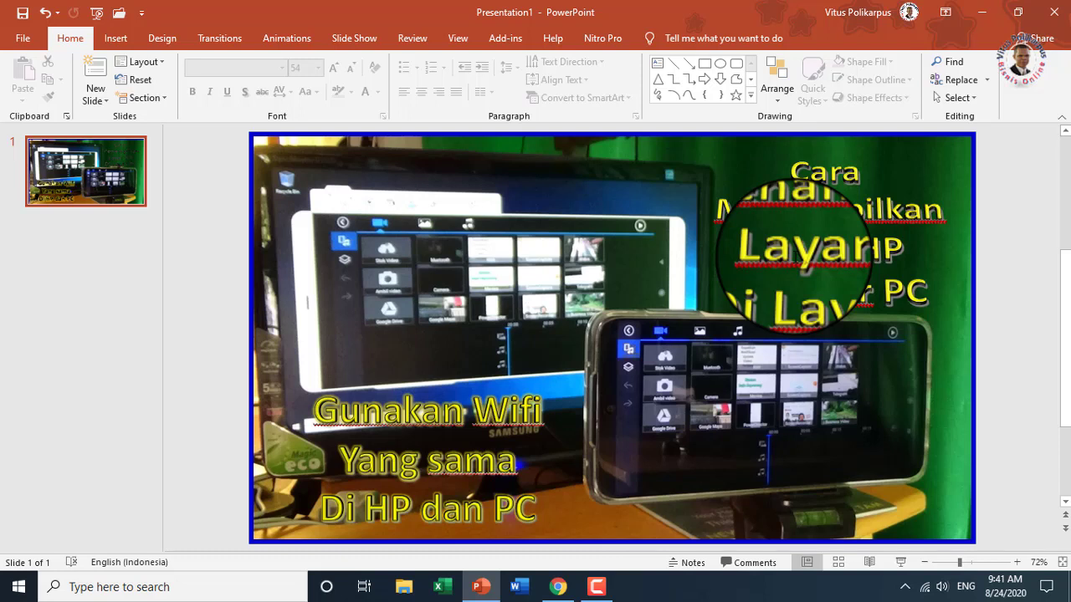